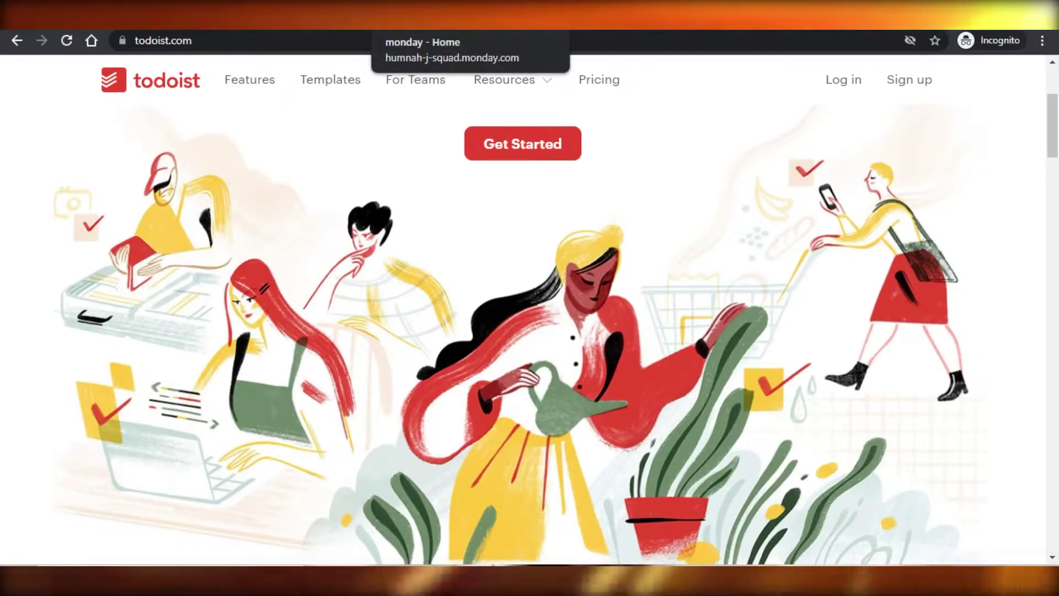
Step: Look over the Todoist home page
{"action": "key", "text": "ctrl+Tab"}
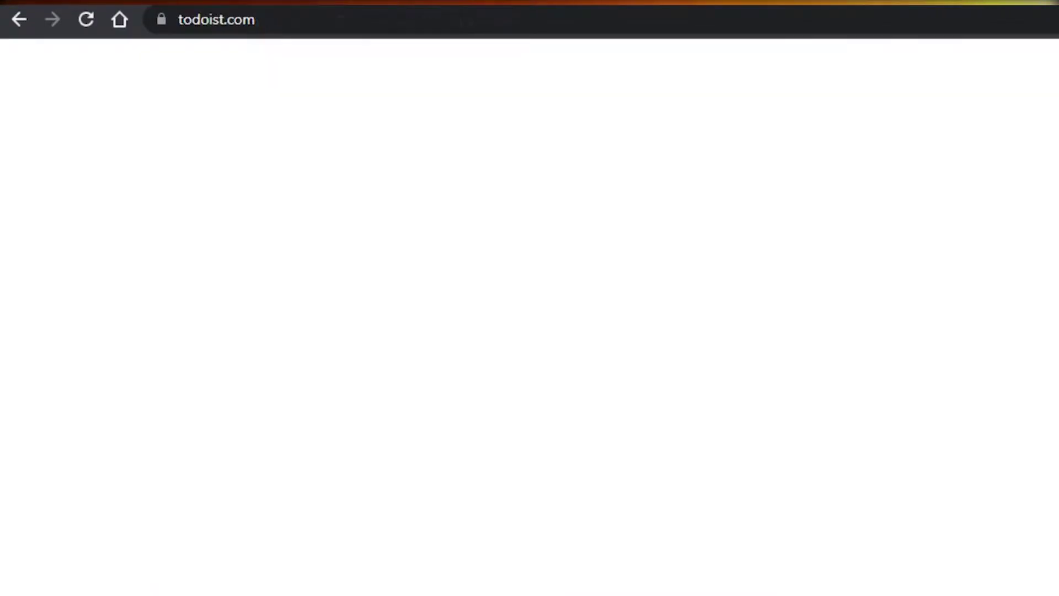
{"action": "left_click", "coordinate": [265, 0]}
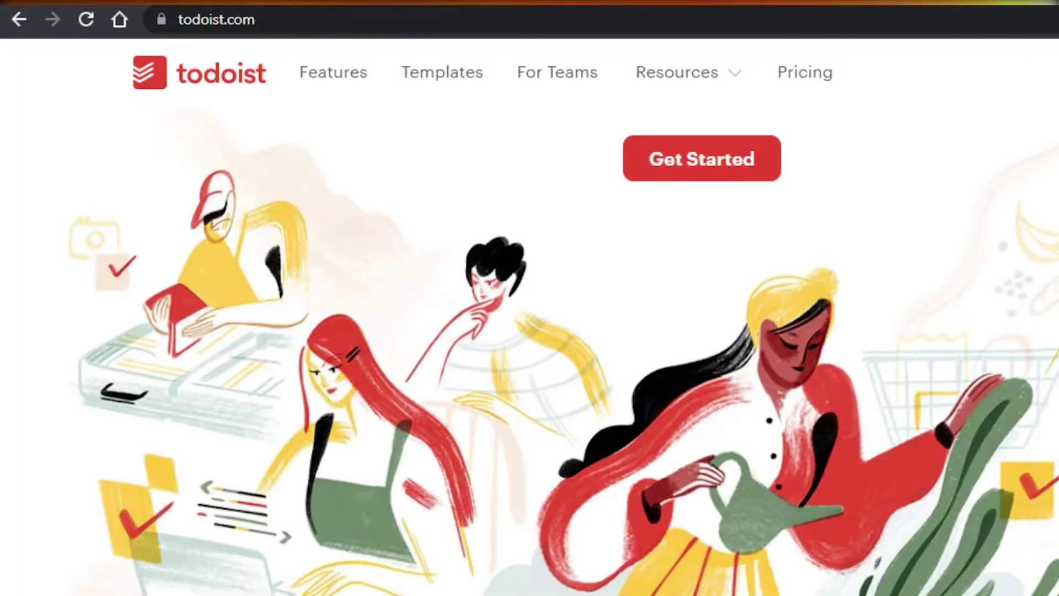
{"action": "scroll", "coordinate": [529, 331], "scroll_direction": "down", "scroll_amount": 15}
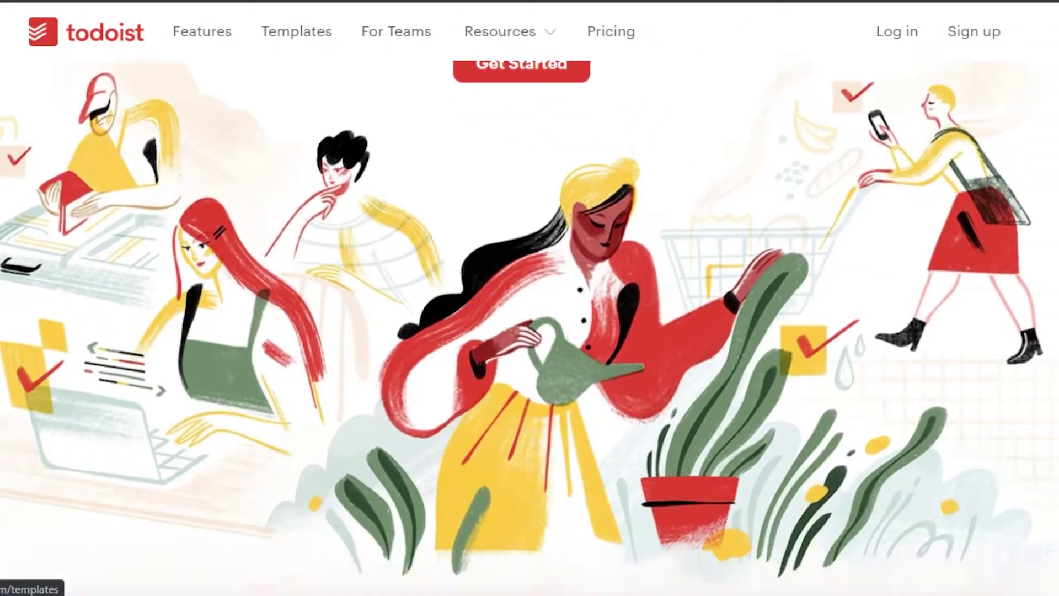
{"action": "scroll", "coordinate": [530, 331], "scroll_direction": "up", "scroll_amount": 10}
{"action": "scroll", "coordinate": [530, 331], "scroll_direction": "up", "scroll_amount": 8}
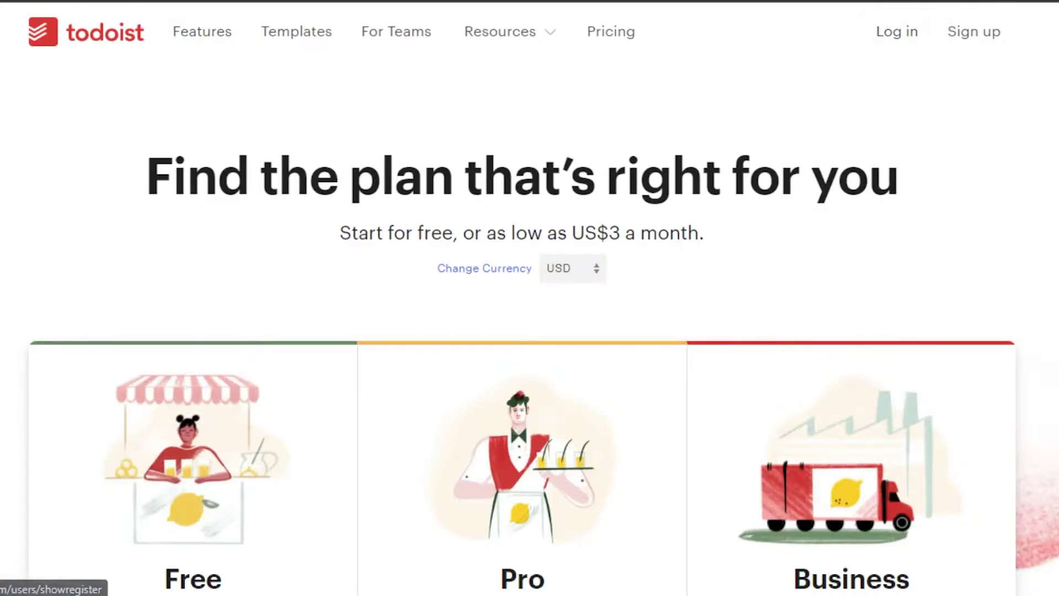
Step: Look through the whole Todoist pricing page, from the plan cards to the frequently asked questions
{"action": "scroll", "coordinate": [530, 298], "scroll_direction": "down", "scroll_amount": 3}
{"action": "scroll", "coordinate": [529, 298], "scroll_direction": "down", "scroll_amount": 9}
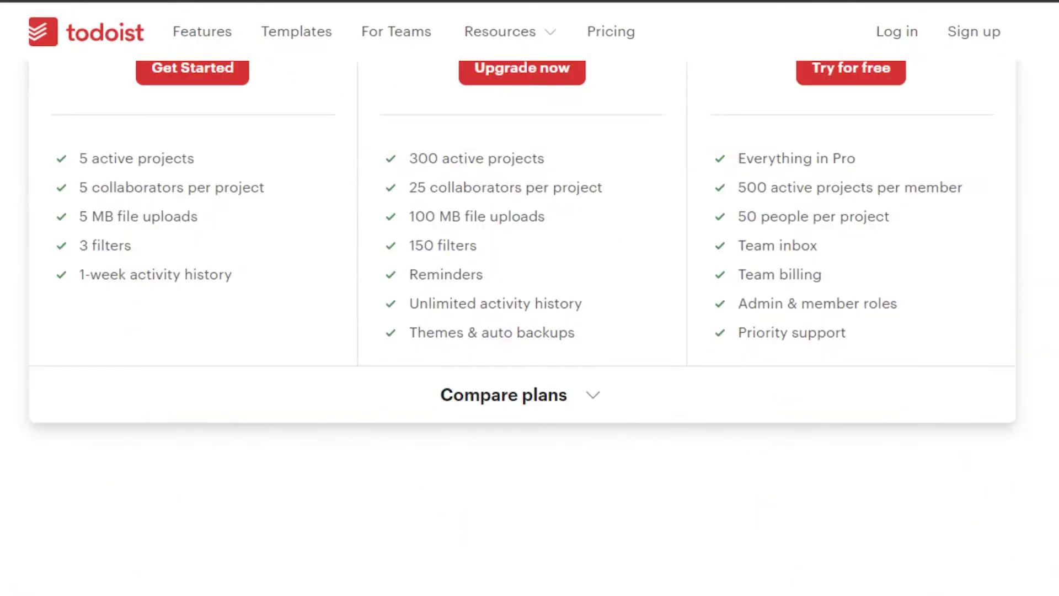
{"action": "scroll", "coordinate": [530, 298], "scroll_direction": "down", "scroll_amount": 15}
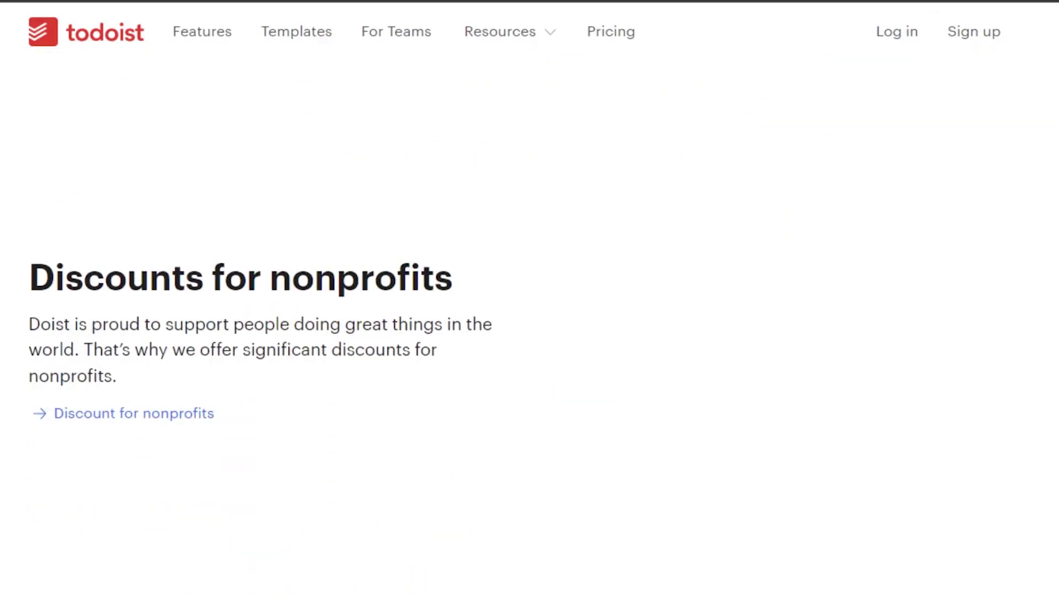
{"action": "scroll", "coordinate": [530, 298], "scroll_direction": "down", "scroll_amount": 10}
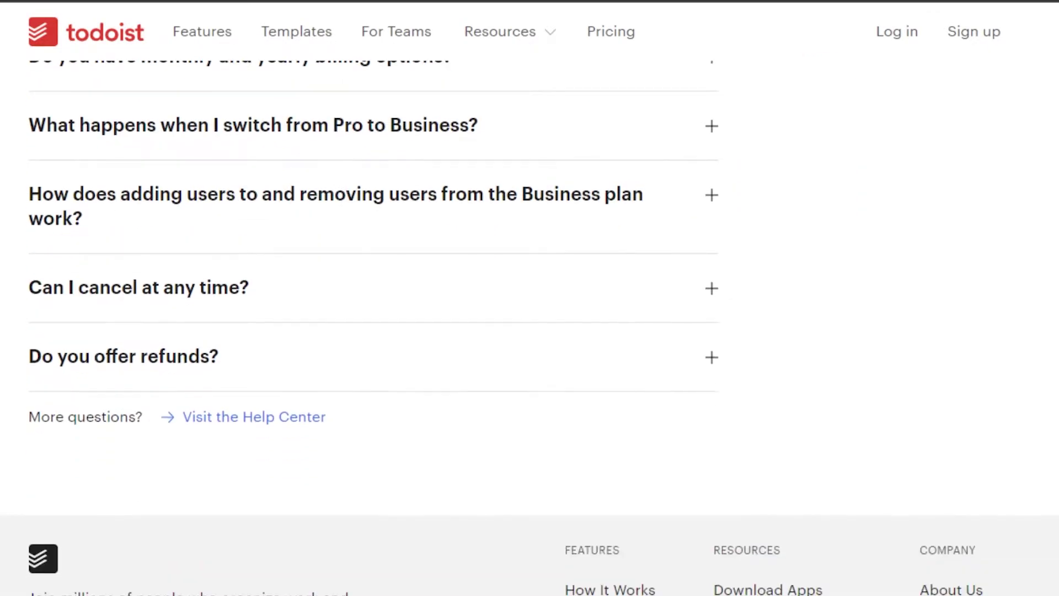
{"action": "scroll", "coordinate": [529, 298], "scroll_direction": "up", "scroll_amount": 18}
{"action": "scroll", "coordinate": [530, 298], "scroll_direction": "up", "scroll_amount": 20}
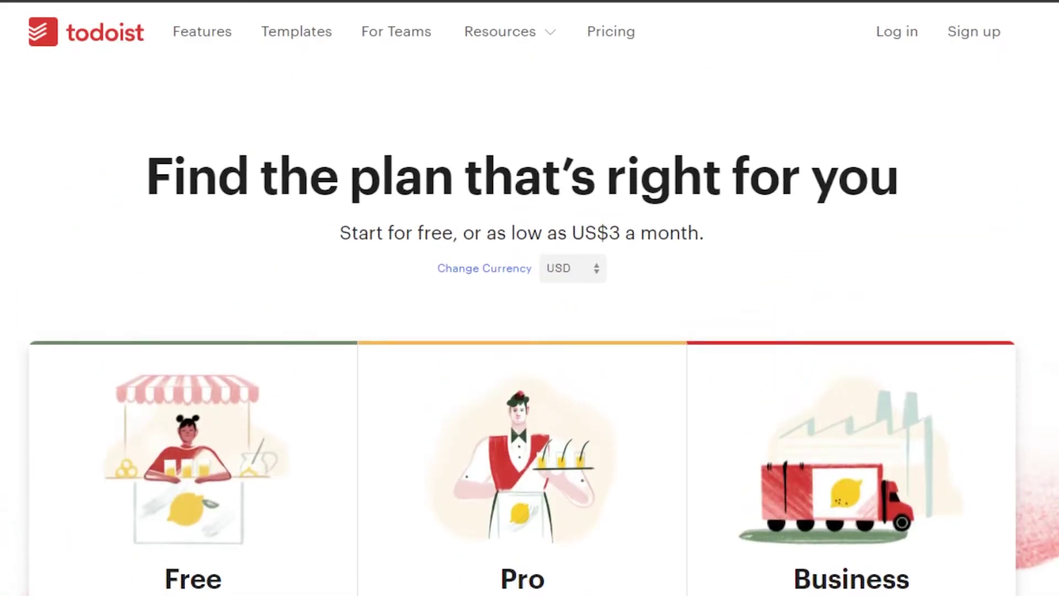
{"action": "scroll", "coordinate": [530, 298], "scroll_direction": "down", "scroll_amount": 18}
{"action": "scroll", "coordinate": [529, 298], "scroll_direction": "down", "scroll_amount": 5}
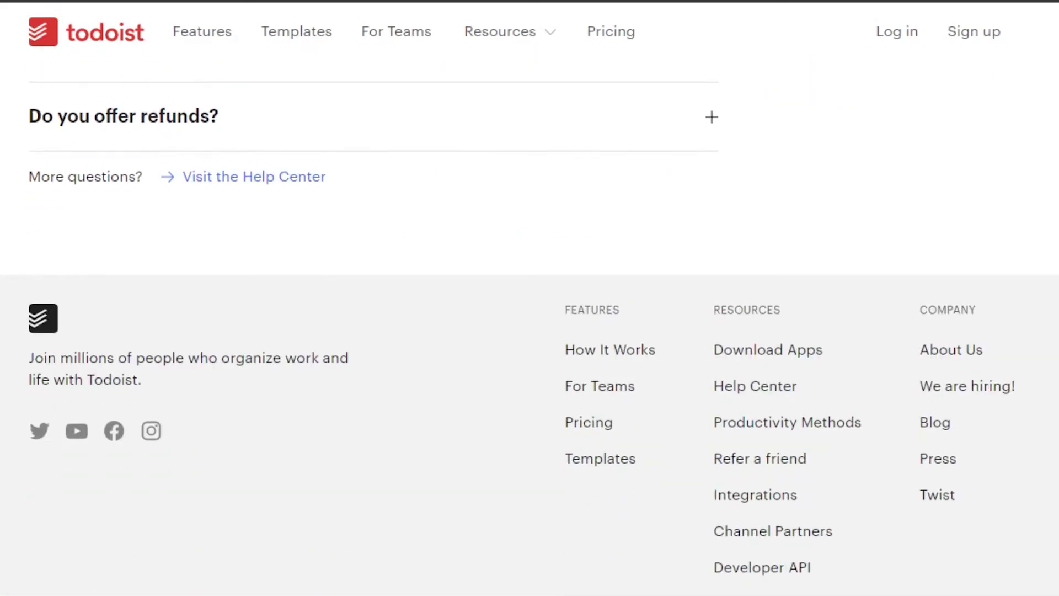
{"action": "scroll", "coordinate": [530, 299], "scroll_direction": "up", "scroll_amount": 12}
{"action": "scroll", "coordinate": [529, 297], "scroll_direction": "up", "scroll_amount": 15}
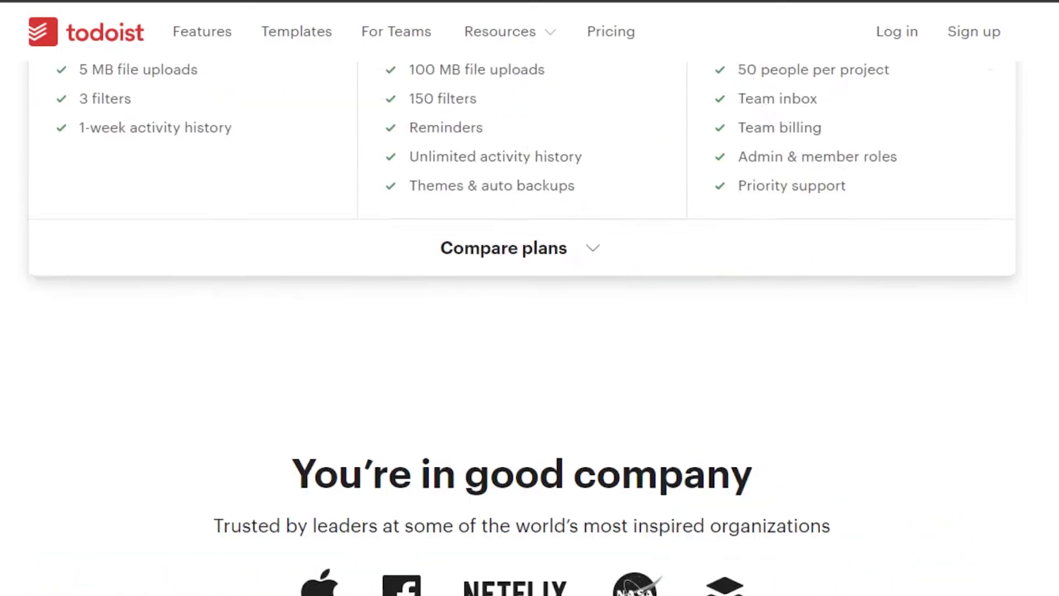
{"action": "scroll", "coordinate": [529, 298], "scroll_direction": "up", "scroll_amount": 6}
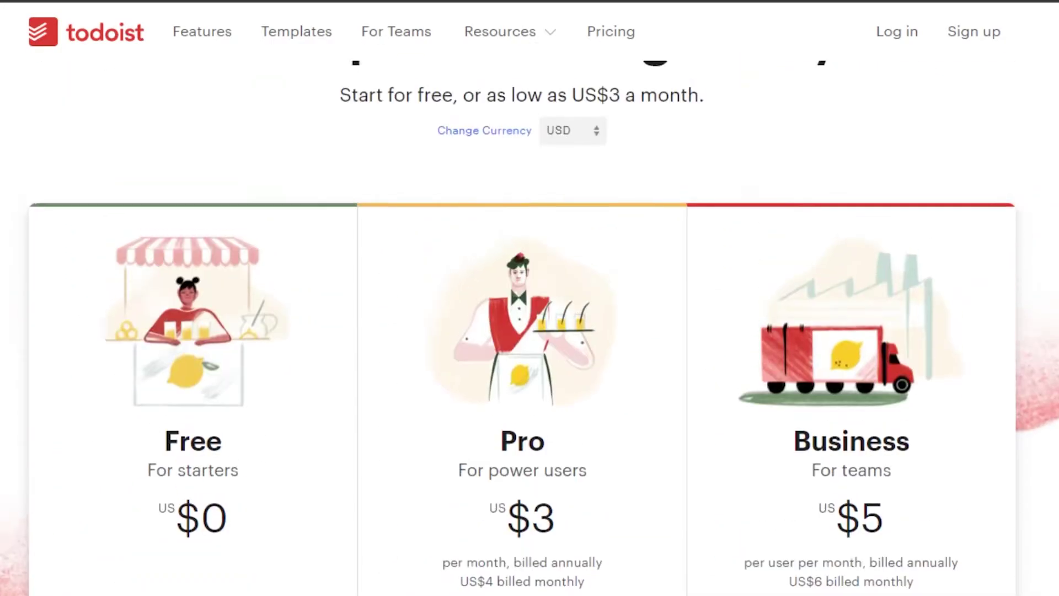
Step: Examine the prices and included features of the Free, Pro and Business plans
{"action": "scroll", "coordinate": [529, 298], "scroll_direction": "down", "scroll_amount": 3}
{"action": "scroll", "coordinate": [530, 298], "scroll_direction": "down", "scroll_amount": 2}
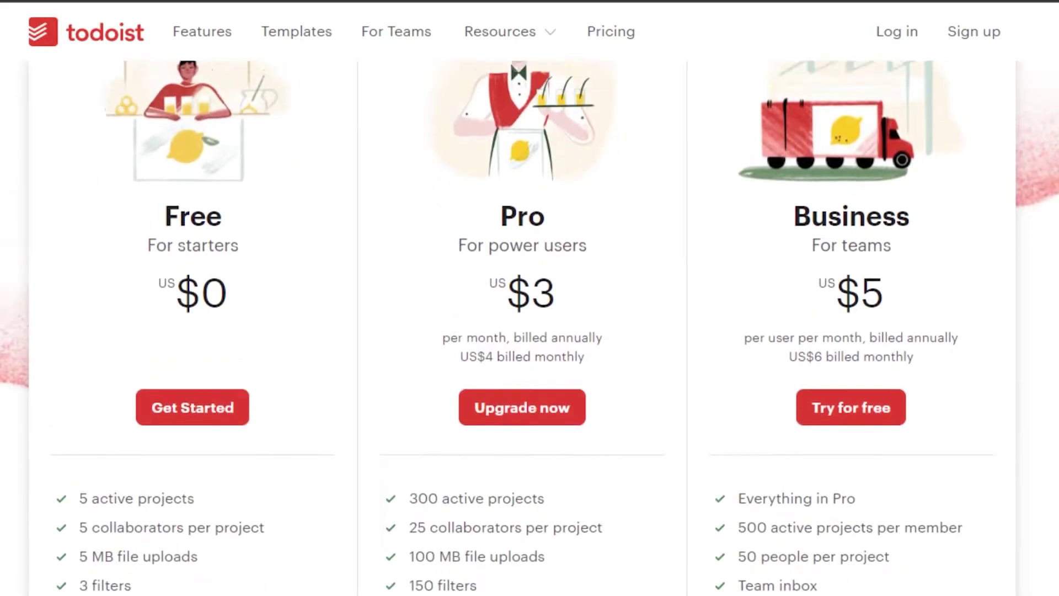
{"action": "scroll", "coordinate": [530, 299], "scroll_direction": "up", "scroll_amount": 1}
{"action": "scroll", "coordinate": [529, 298], "scroll_direction": "down", "scroll_amount": 1}
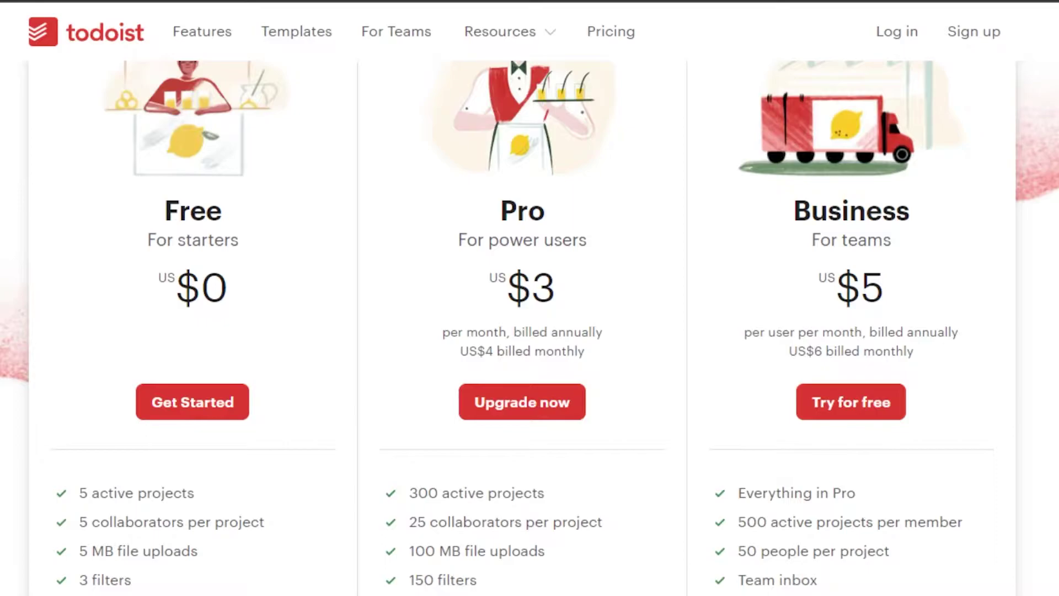
{"action": "scroll", "coordinate": [530, 329], "scroll_direction": "down", "scroll_amount": 5}
{"action": "scroll", "coordinate": [530, 328], "scroll_direction": "up", "scroll_amount": 8}
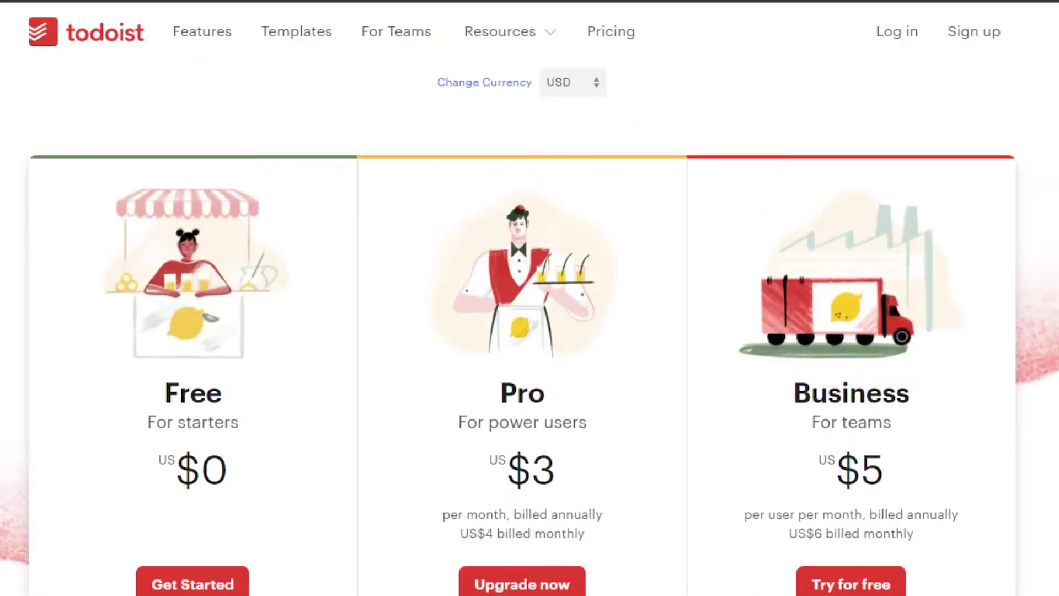
{"action": "scroll", "coordinate": [989, 122], "scroll_direction": "down", "scroll_amount": 5}
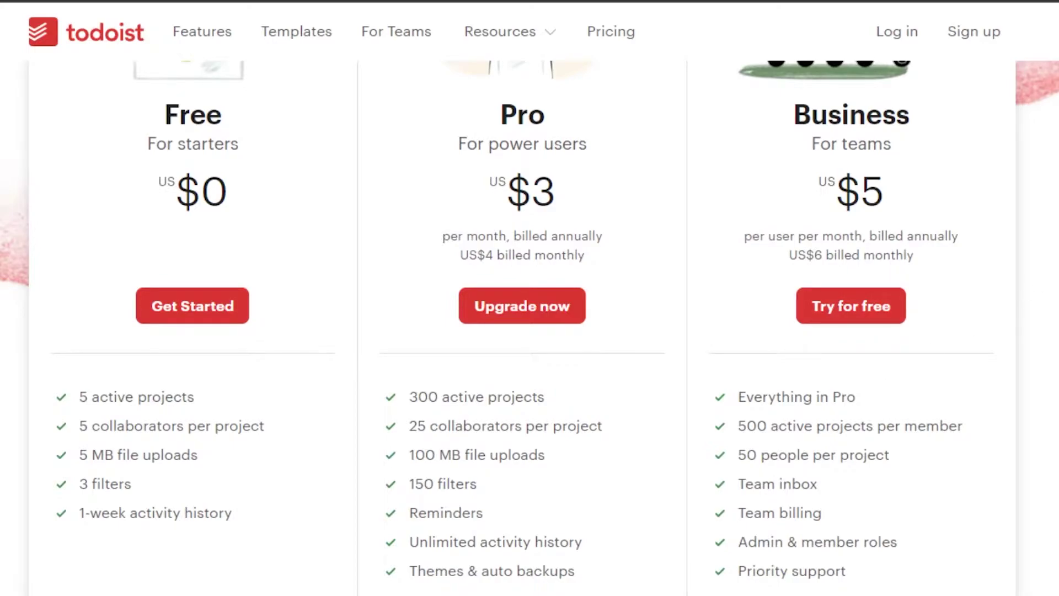
{"action": "scroll", "coordinate": [530, 327], "scroll_direction": "down", "scroll_amount": 2}
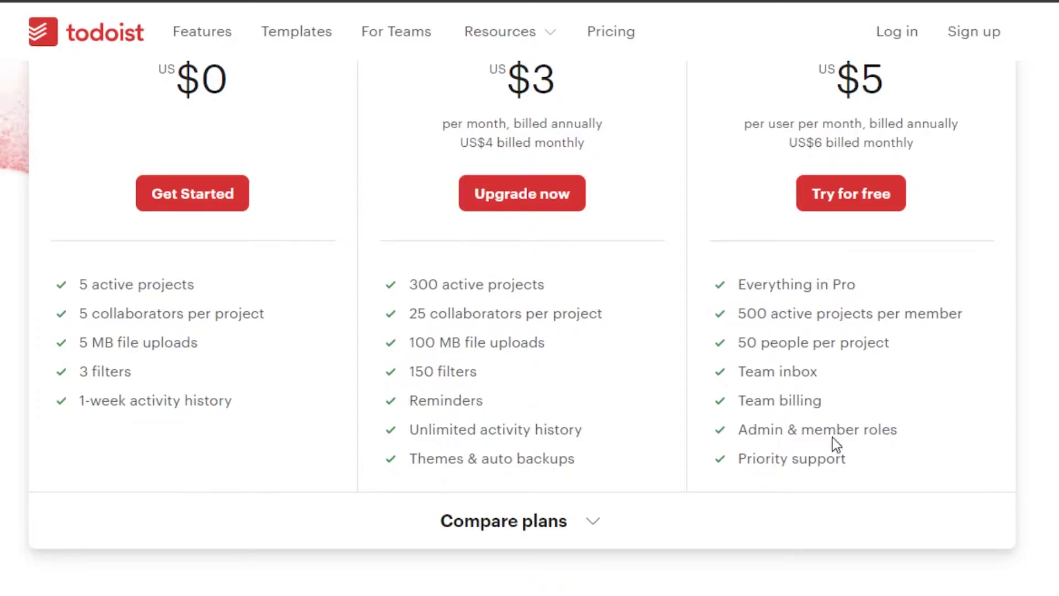
{"action": "scroll", "coordinate": [530, 325], "scroll_direction": "up", "scroll_amount": 4}
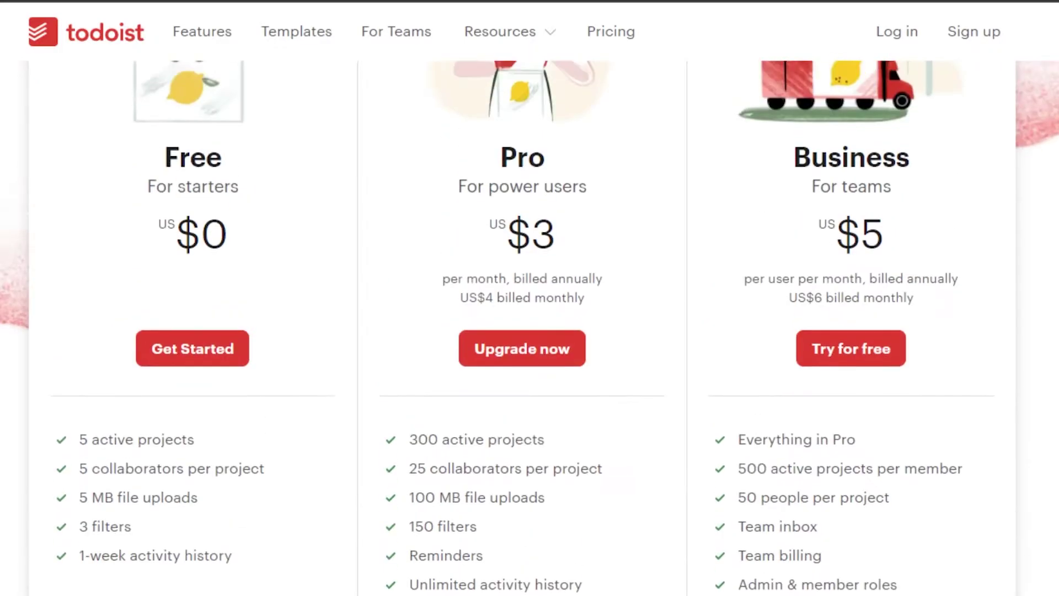
{"action": "scroll", "coordinate": [530, 325], "scroll_direction": "down", "scroll_amount": 6}
{"action": "scroll", "coordinate": [529, 325], "scroll_direction": "up", "scroll_amount": 9}
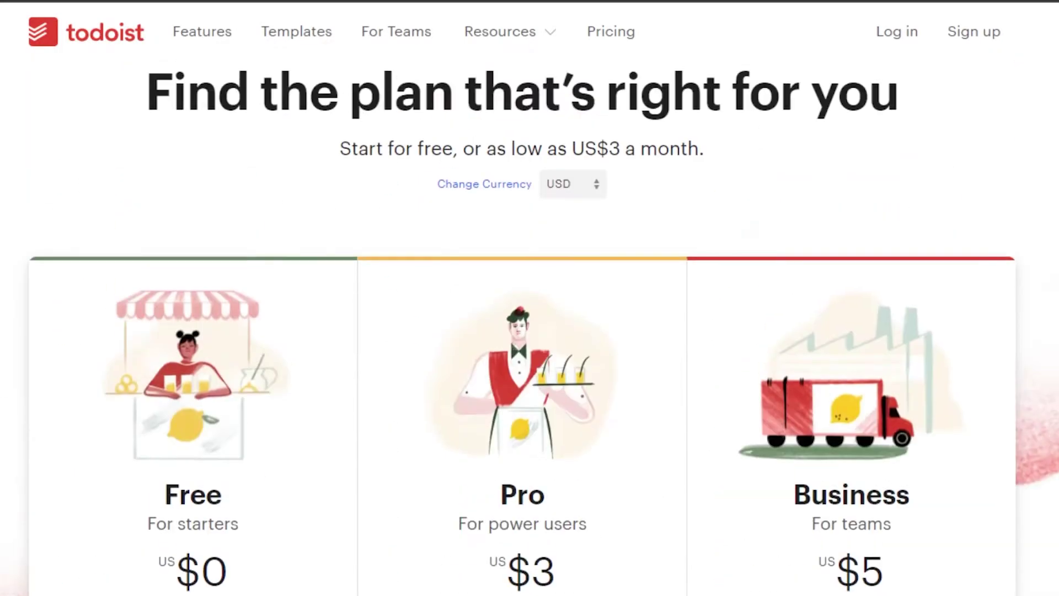
{"action": "scroll", "coordinate": [529, 325], "scroll_direction": "down", "scroll_amount": 5}
{"action": "scroll", "coordinate": [530, 326], "scroll_direction": "up", "scroll_amount": 1}
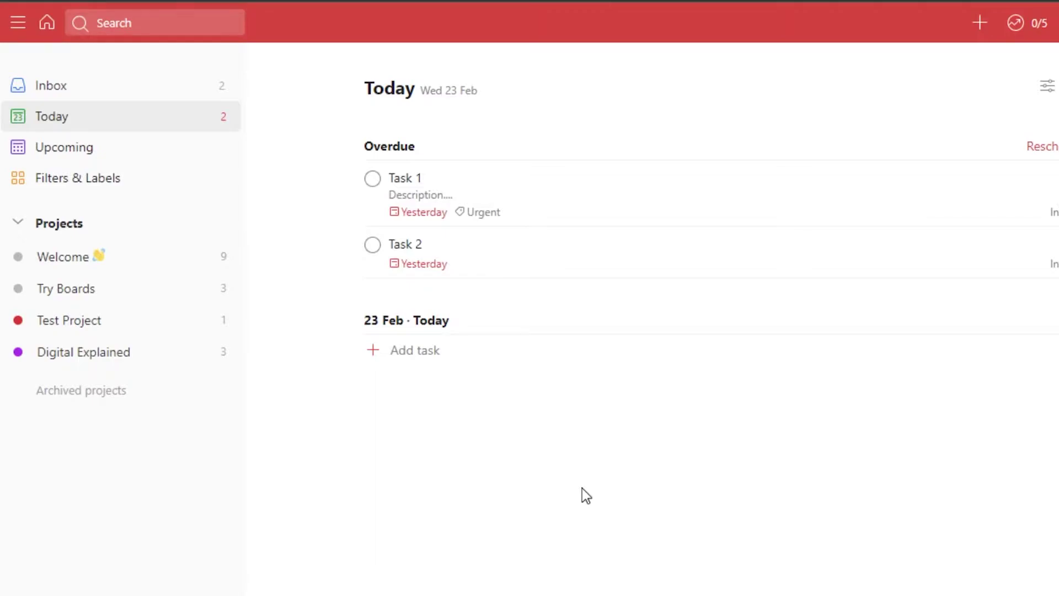
Step: View Filters & Labels, the Inbox, today's tasks and the Digital Explained project board
{"action": "left_click", "coordinate": [133, 182]}
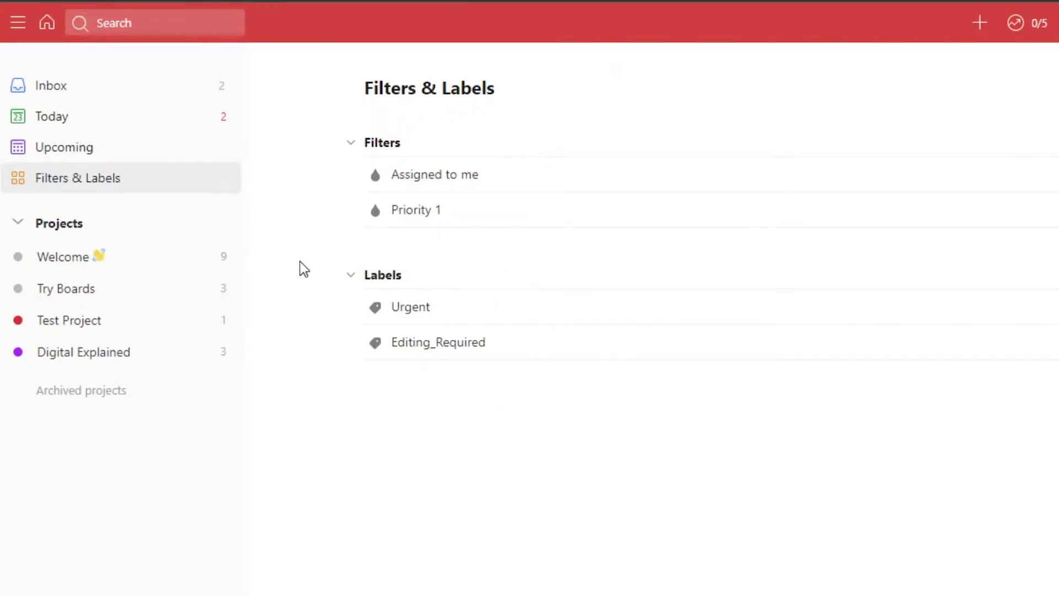
{"action": "left_click", "coordinate": [111, 363]}
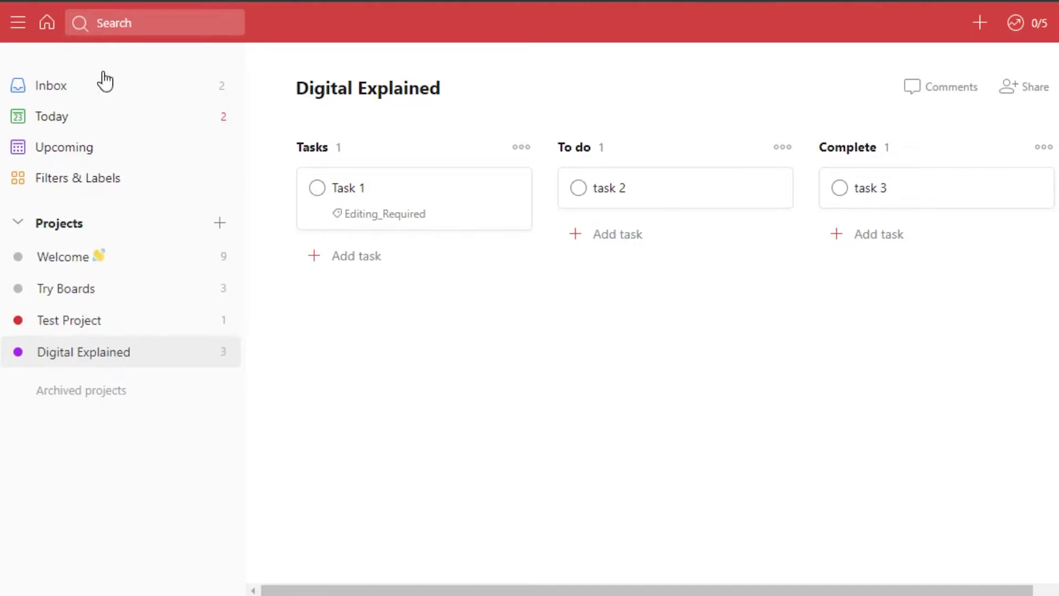
{"action": "left_click", "coordinate": [78, 95]}
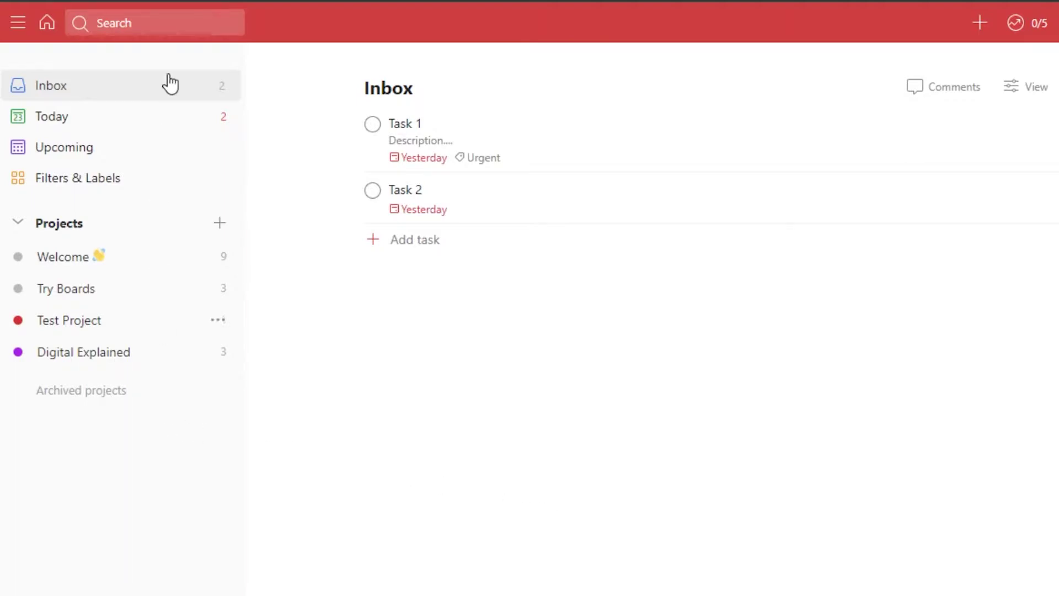
{"action": "left_click", "coordinate": [135, 116]}
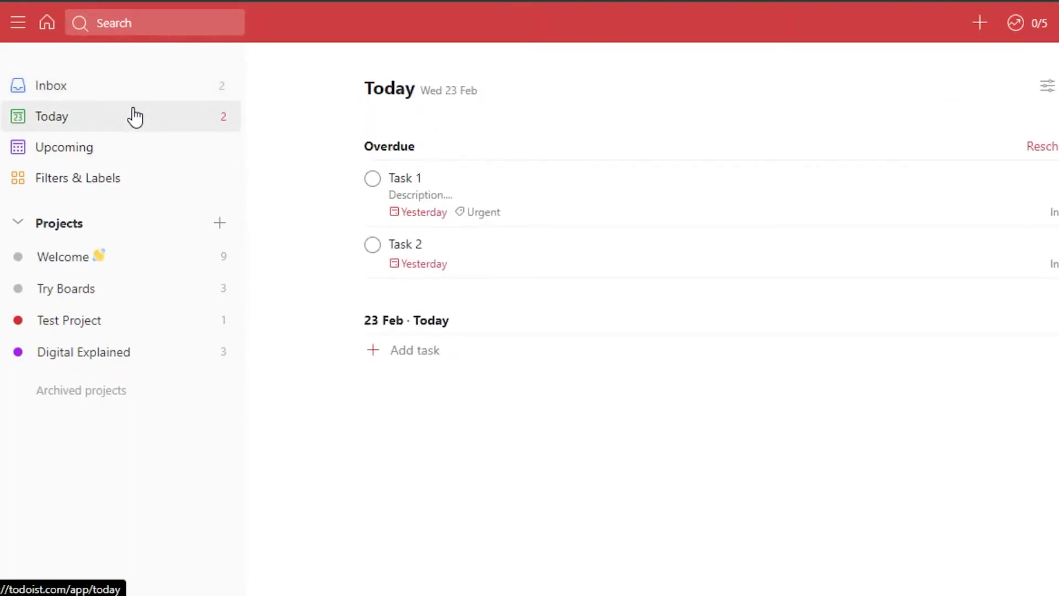
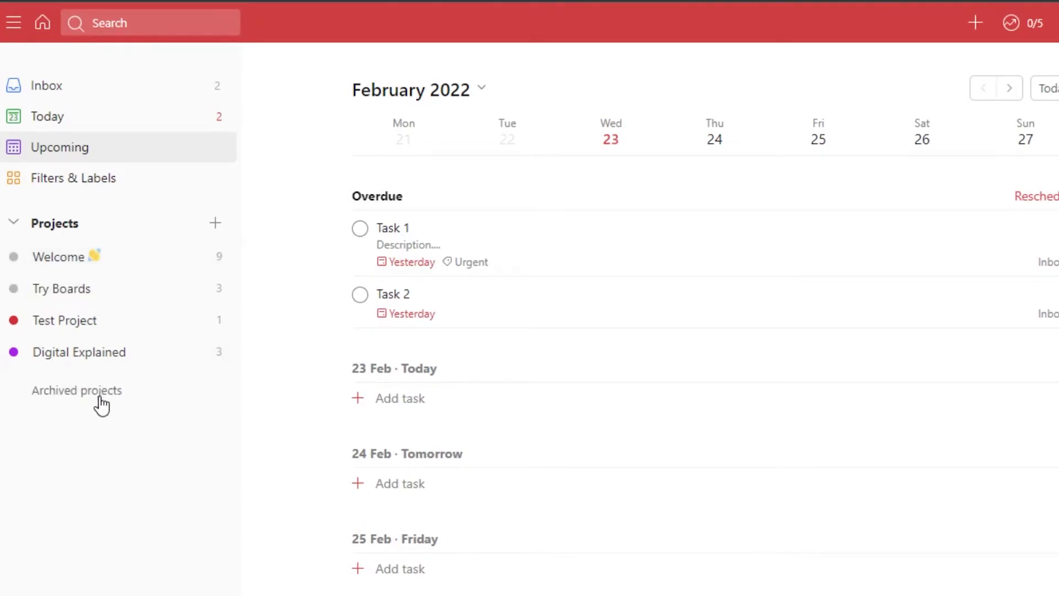
{"action": "left_click", "coordinate": [98, 367]}
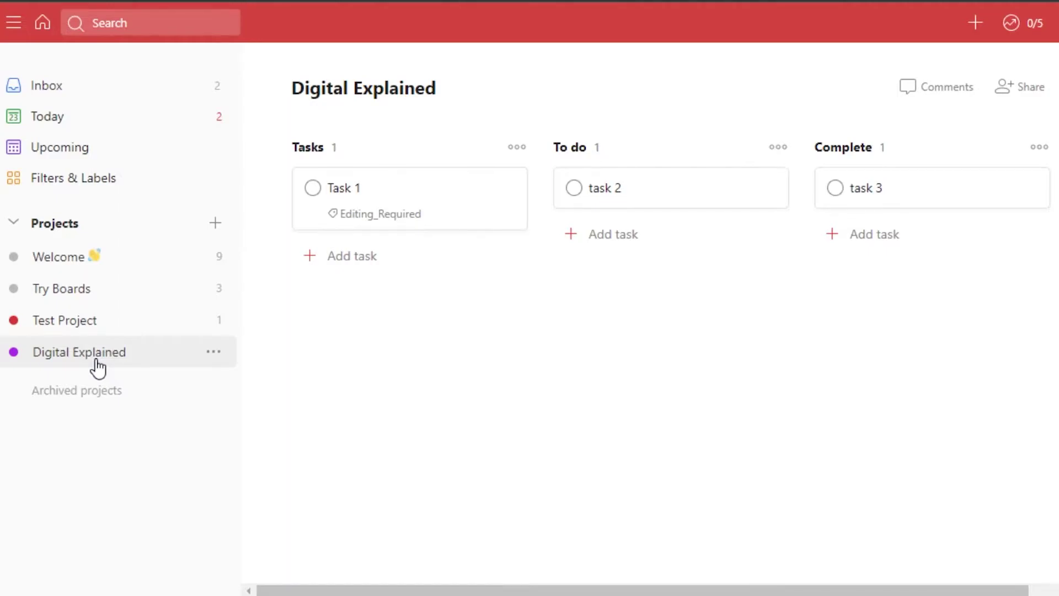
Step: Add a project named Digital Explained 2 with the color Yellow and the Board view
{"action": "left_click", "coordinate": [221, 223]}
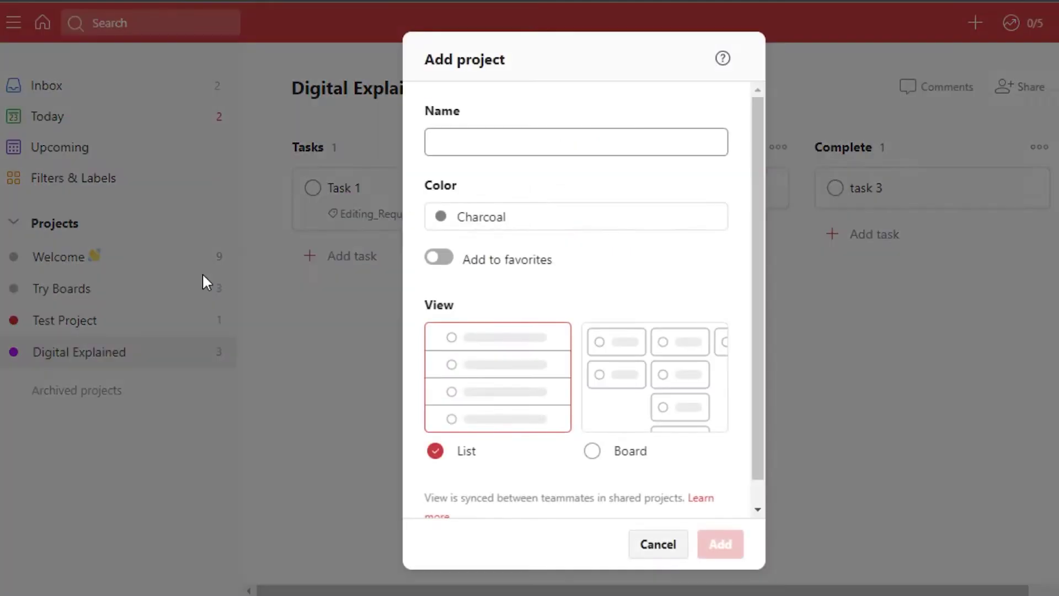
{"action": "left_click", "coordinate": [535, 137]}
{"action": "type", "text": "Digital Explained"}
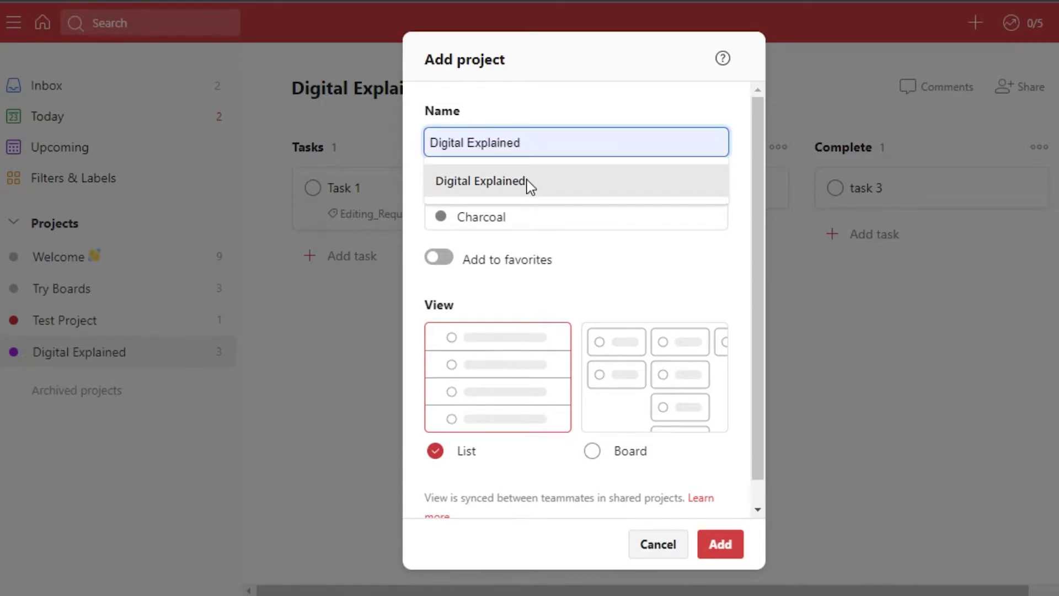
{"action": "left_click", "coordinate": [525, 182]}
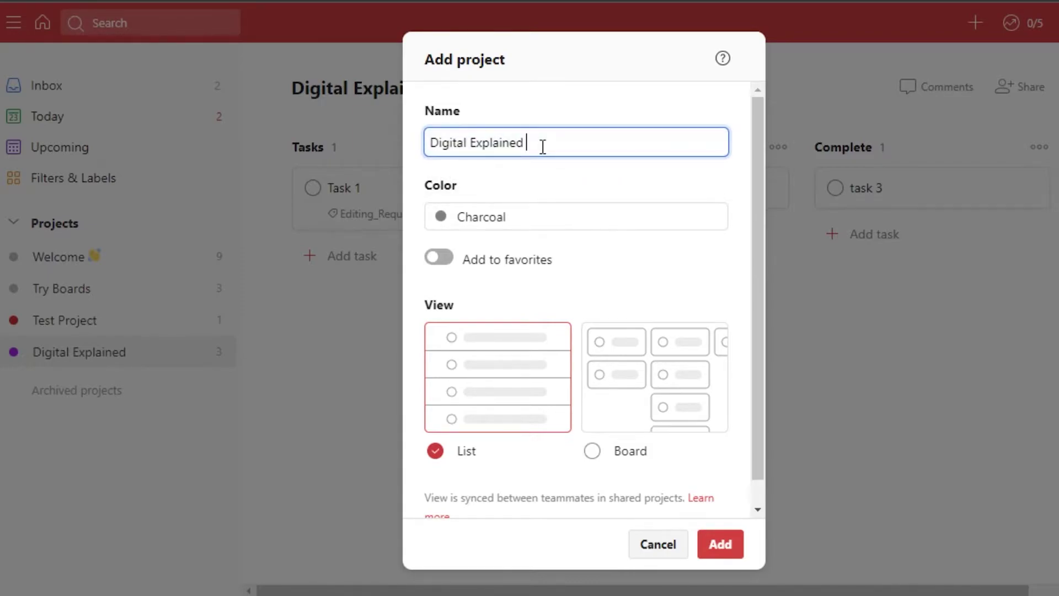
{"action": "left_click", "coordinate": [455, 218]}
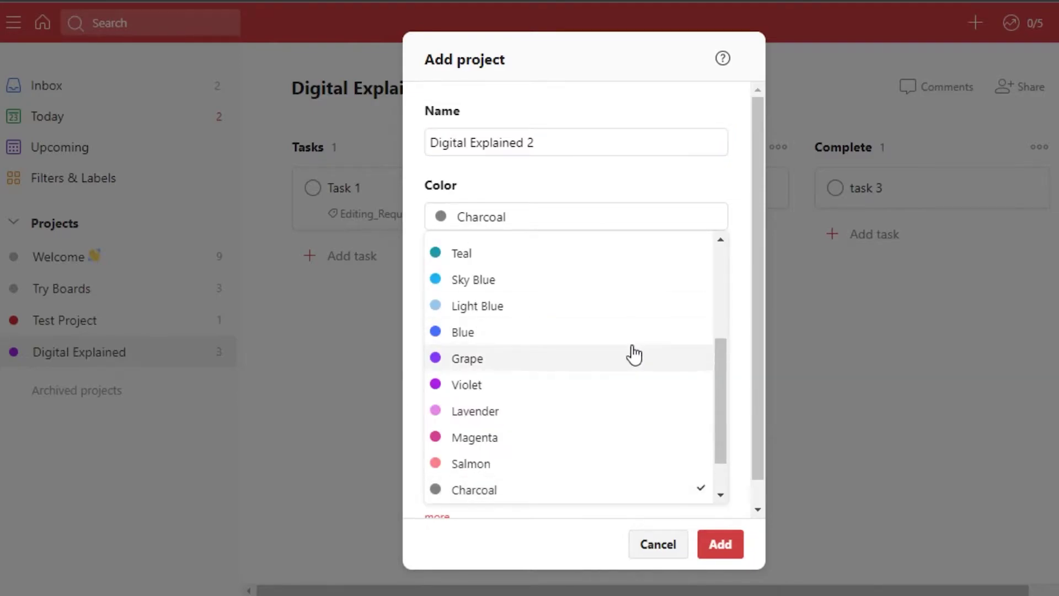
{"action": "left_click_drag", "start_coordinate": [724, 372], "coordinate": [724, 329]}
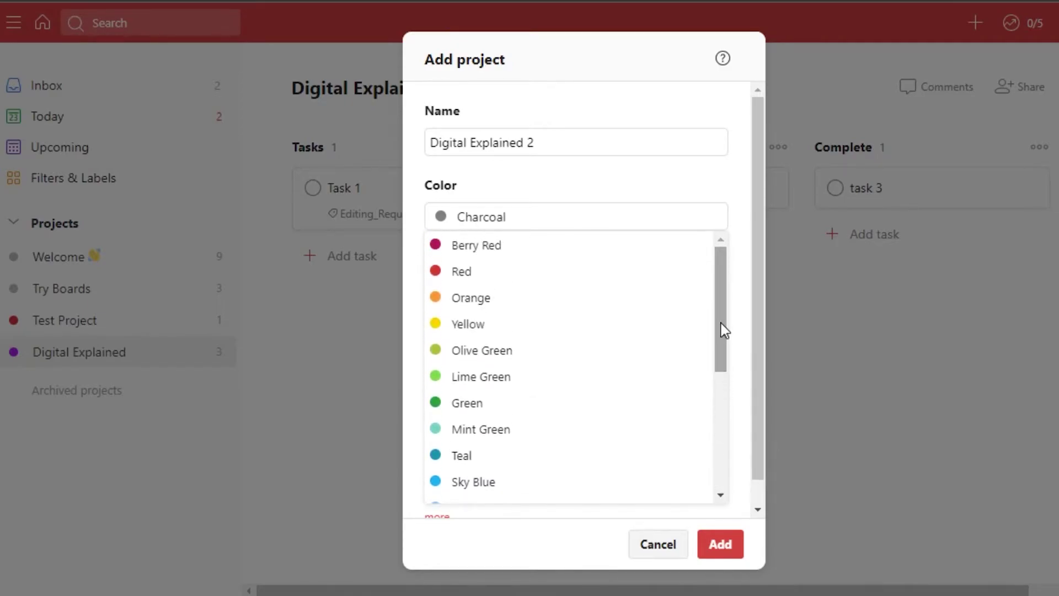
{"action": "left_click", "coordinate": [433, 330]}
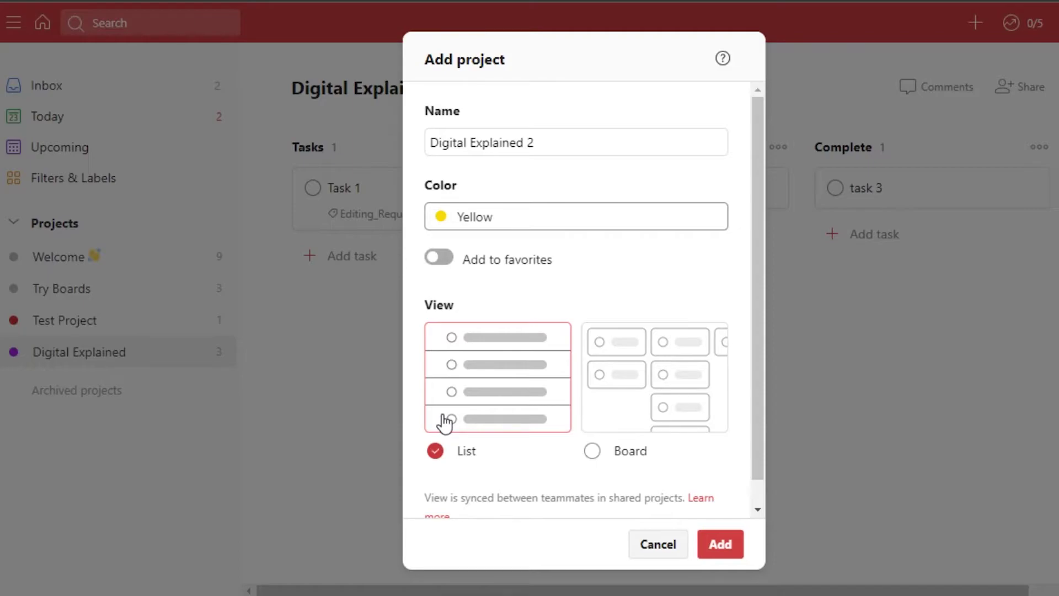
{"action": "left_click", "coordinate": [592, 451]}
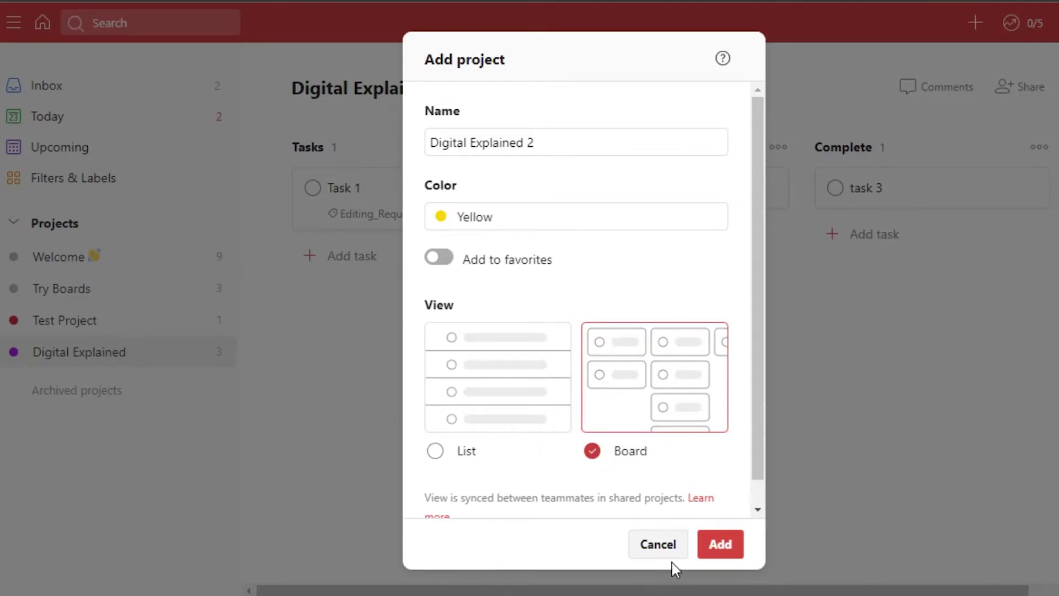
{"action": "left_click", "coordinate": [721, 546]}
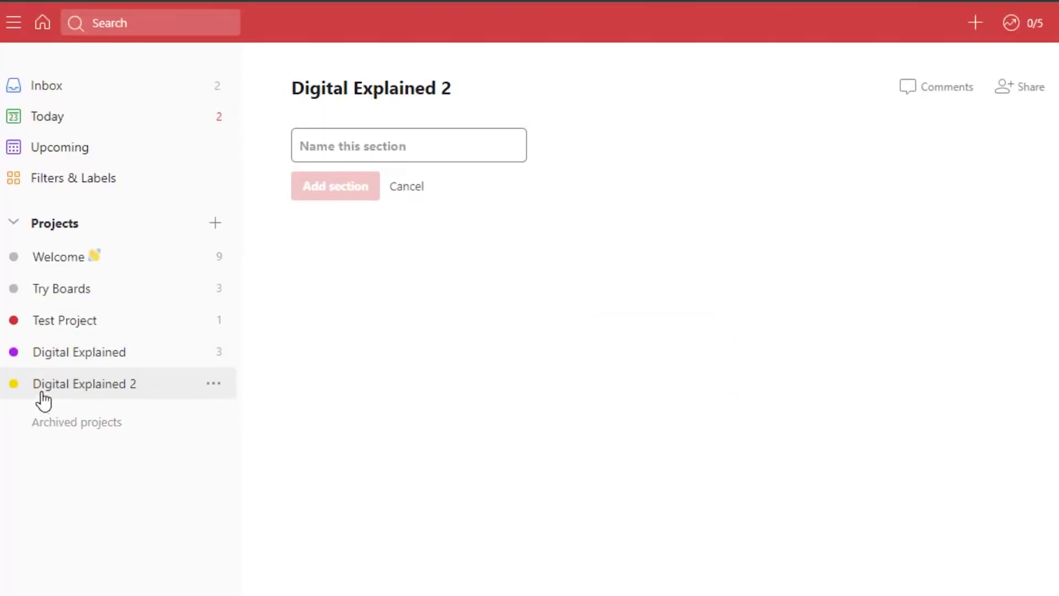
Step: Open the Digital Explained 2 project and add its first section, named To Do
{"action": "left_click", "coordinate": [116, 385]}
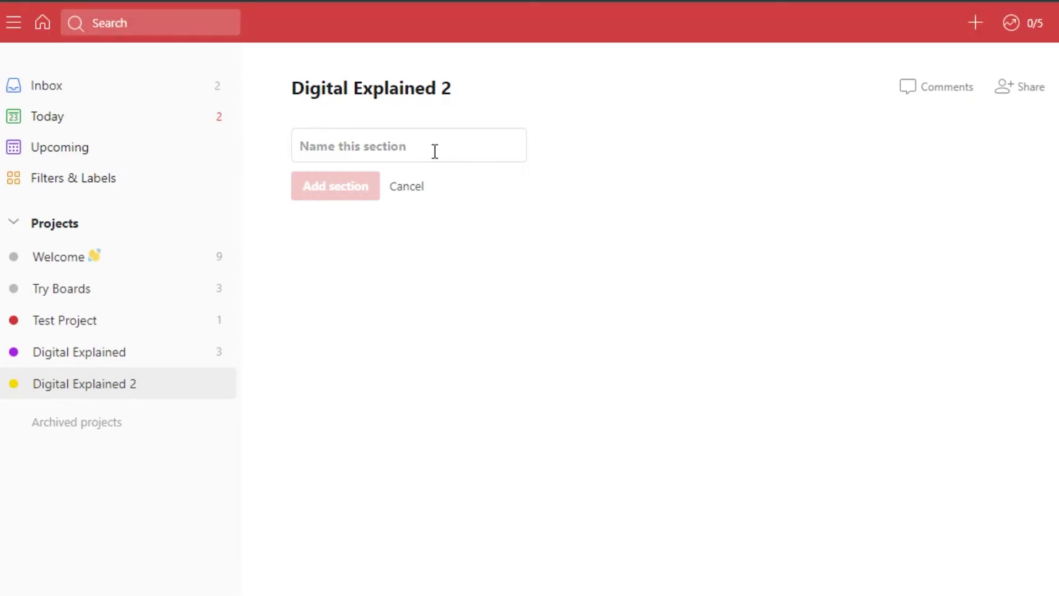
{"action": "left_click", "coordinate": [403, 153]}
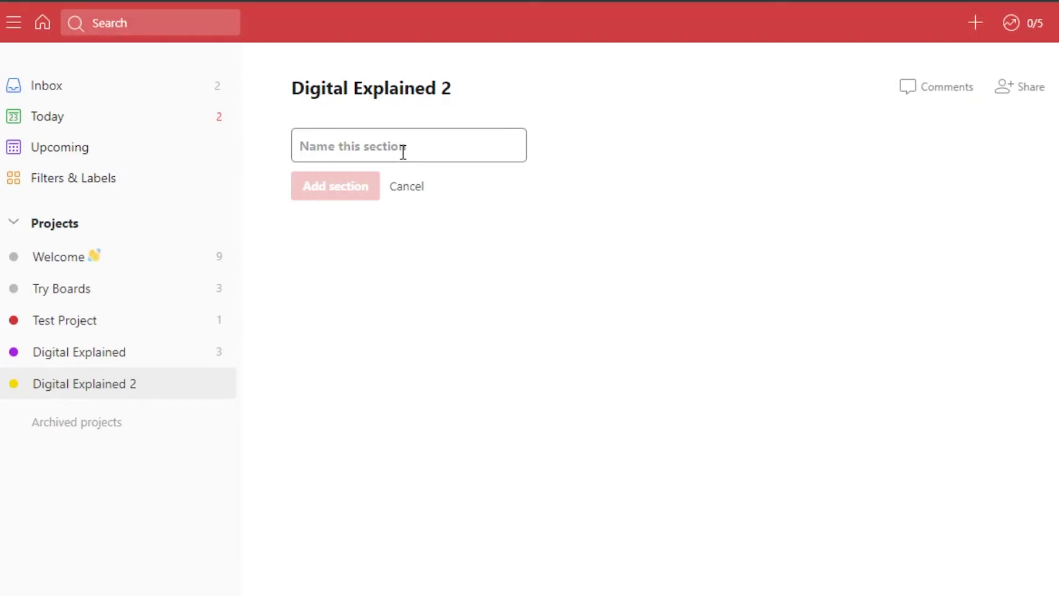
{"action": "type", "text": "To Do"}
{"action": "left_click", "coordinate": [362, 192]}
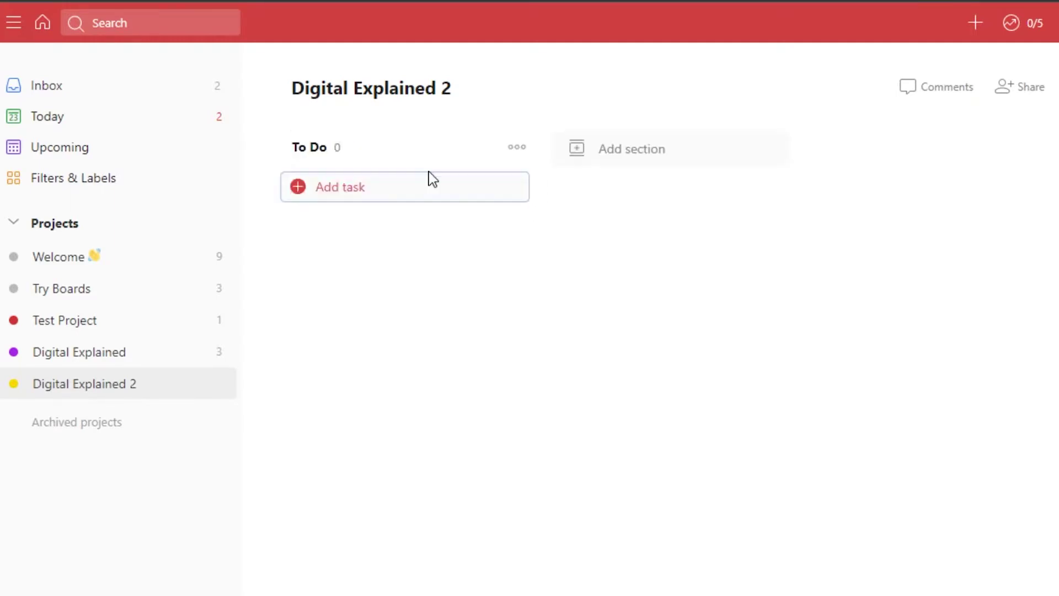
Step: Add two more sections named "in progress" and "completed" to the Digital Explained 2 board
{"action": "left_click", "coordinate": [610, 155]}
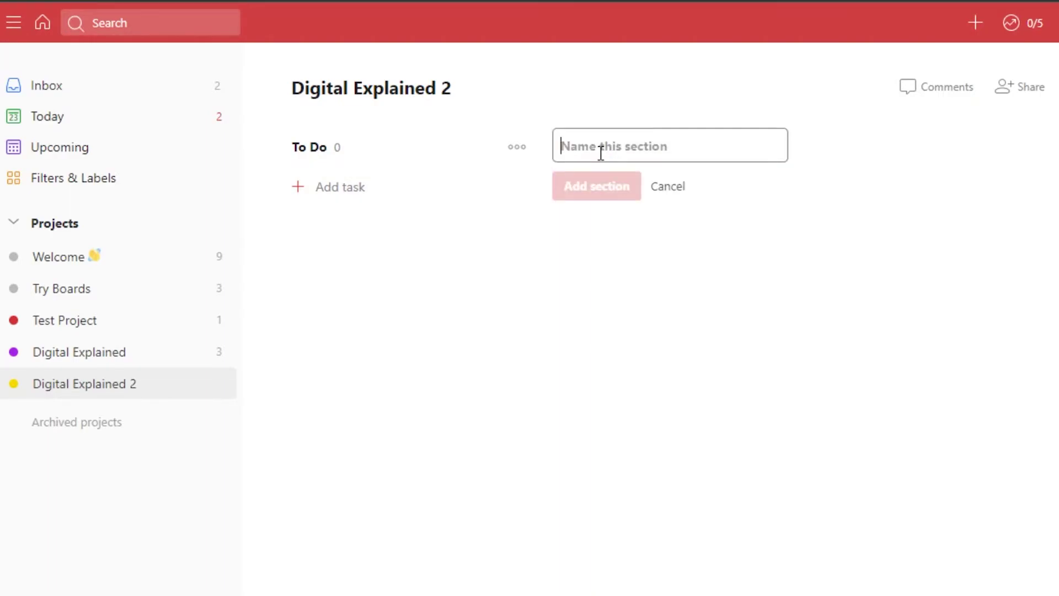
{"action": "type", "text": "in pr"}
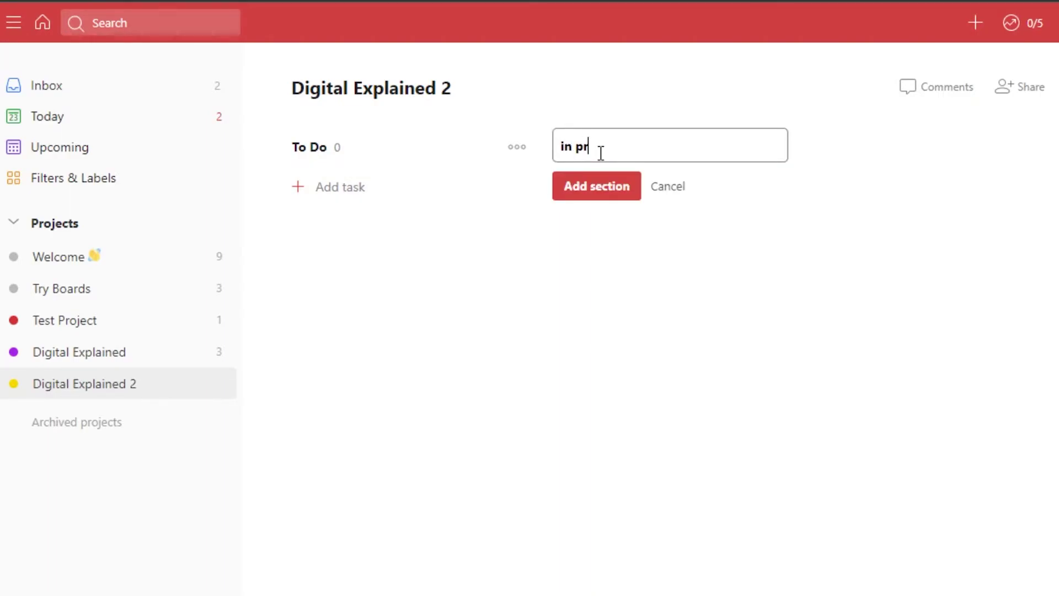
{"action": "type", "text": "ogress"}
{"action": "left_click", "coordinate": [601, 194]}
{"action": "left_click", "coordinate": [909, 148]}
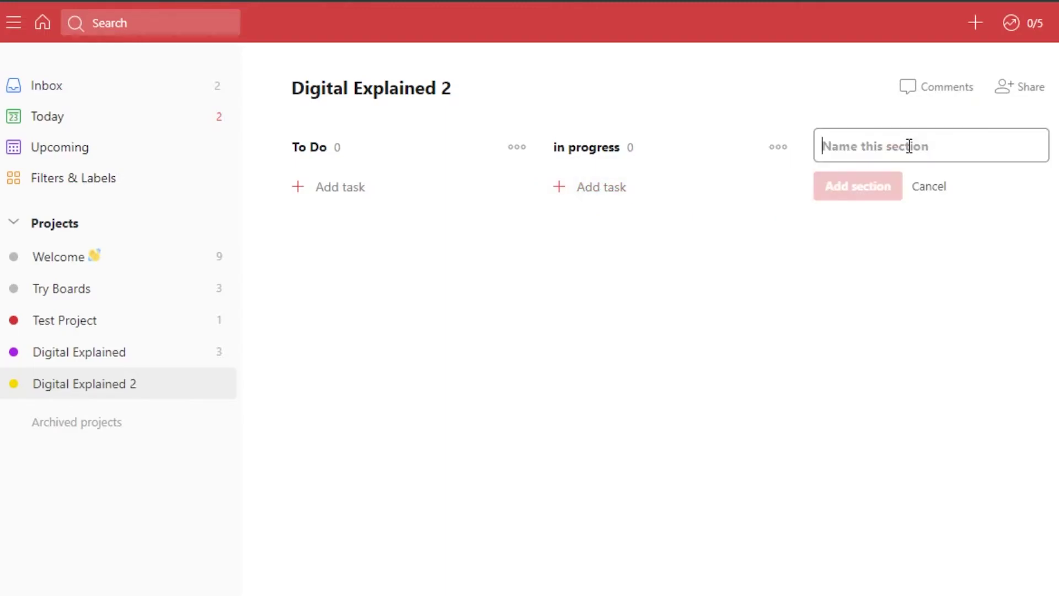
{"action": "type", "text": "compl"}
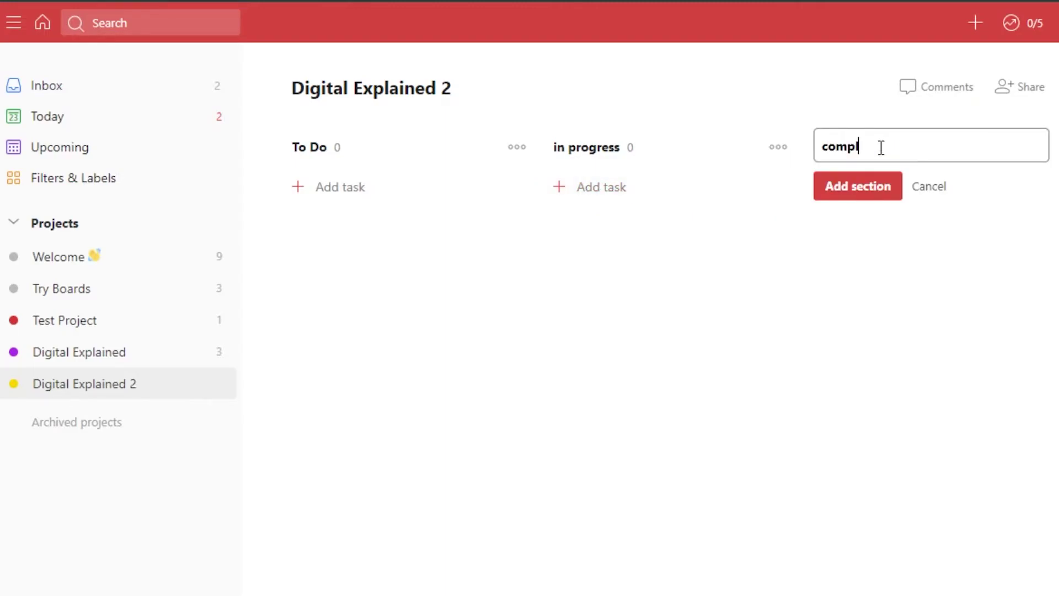
{"action": "type", "text": "eted"}
{"action": "key", "text": "Return"}
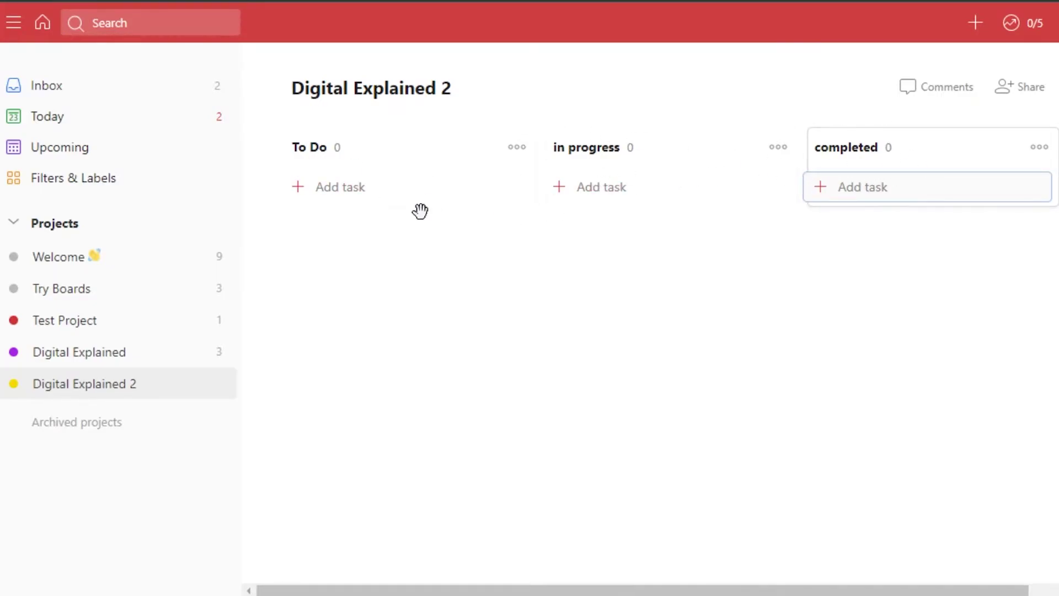
Step: Add three tasks named task 1, task 2 and task 3 to the To Do section
{"action": "left_click", "coordinate": [321, 190]}
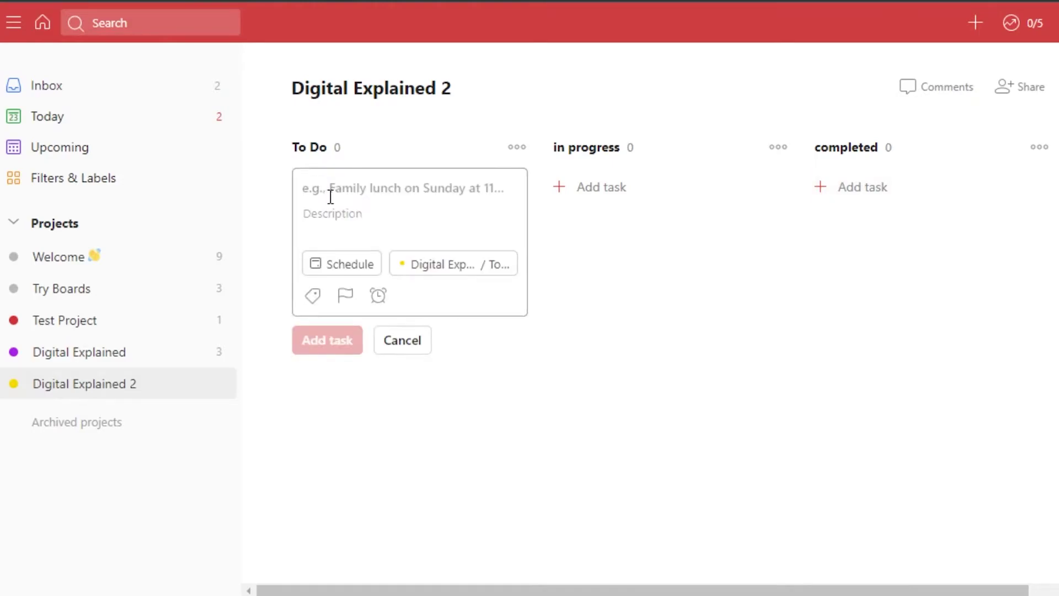
{"action": "type", "text": "task 1"}
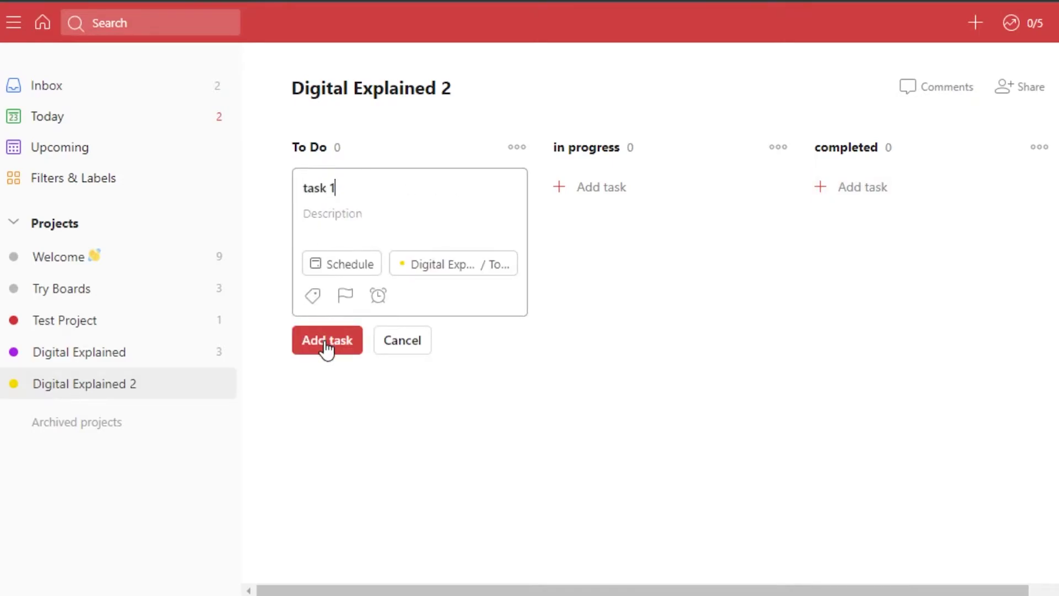
{"action": "left_click", "coordinate": [323, 347]}
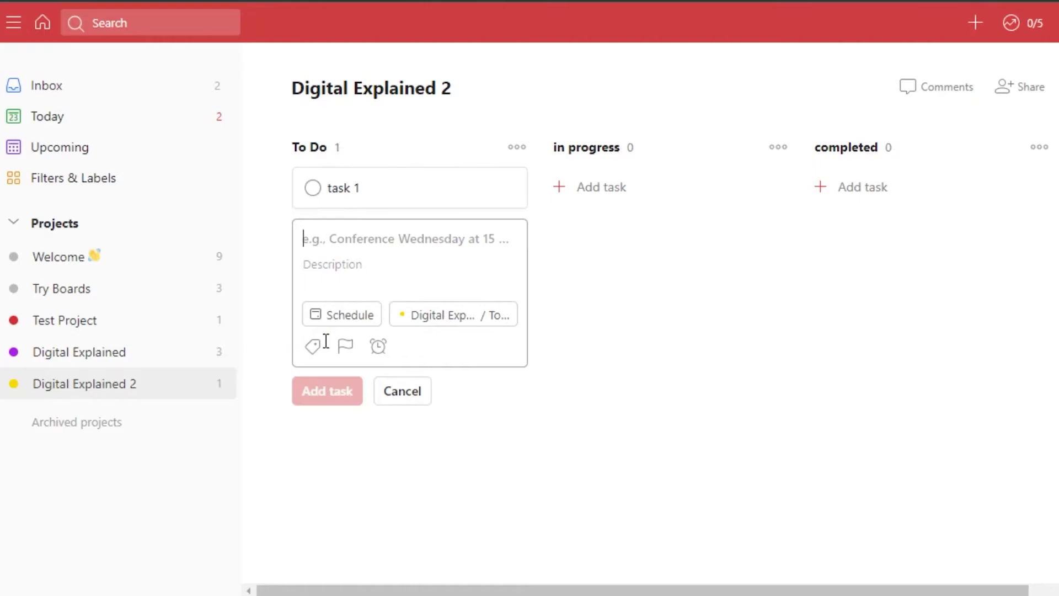
{"action": "type", "text": "task 2"}
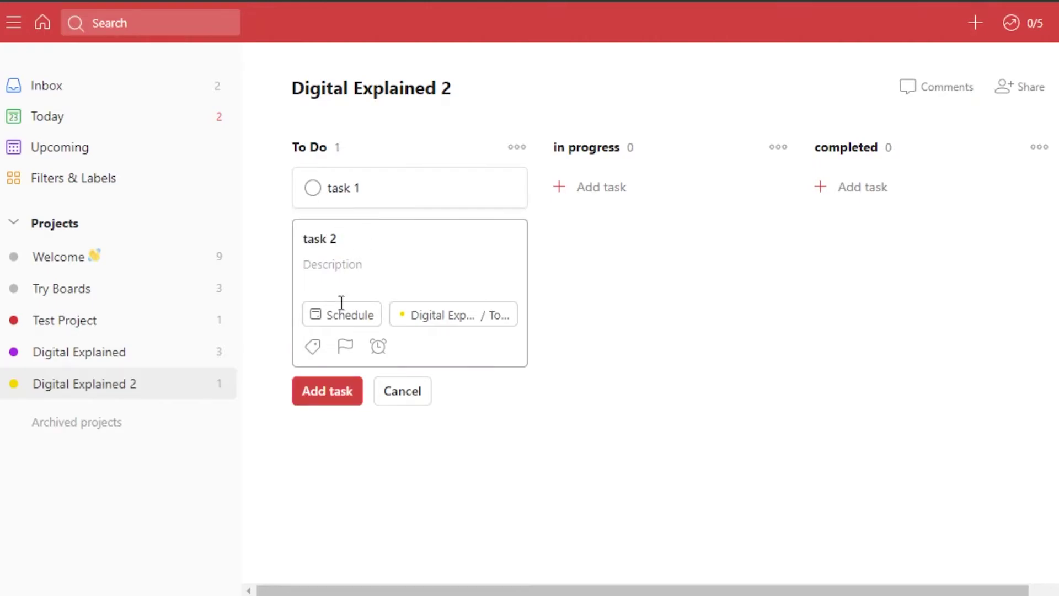
{"action": "key", "text": "Return"}
{"action": "type", "text": "task"}
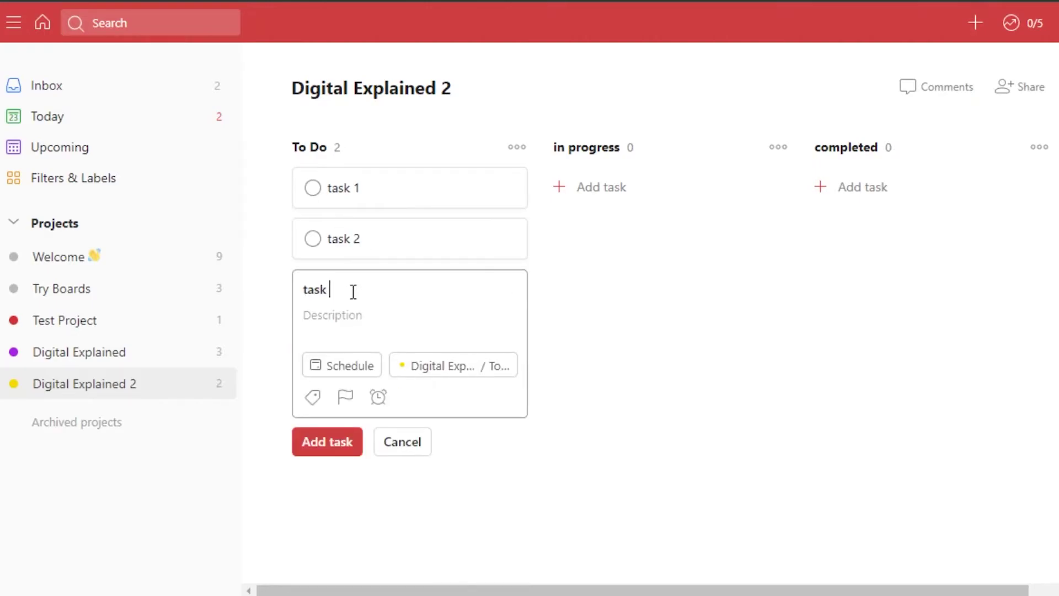
{"action": "key", "text": "Return"}
{"action": "left_click", "coordinate": [721, 293]}
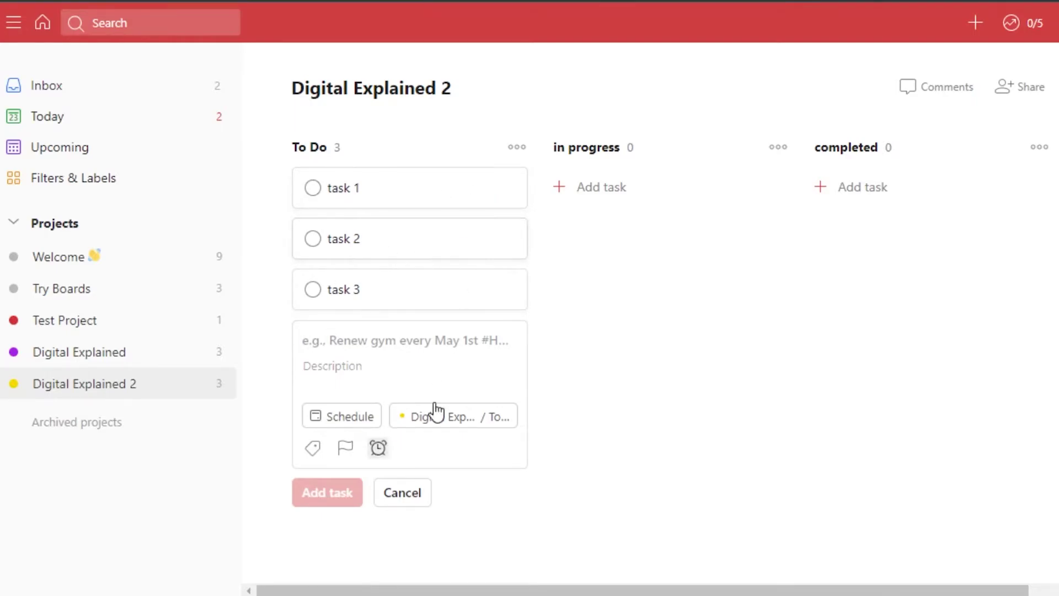
Step: Open the details of task 1 and schedule its due date for Tomorrow
{"action": "left_click", "coordinate": [361, 188]}
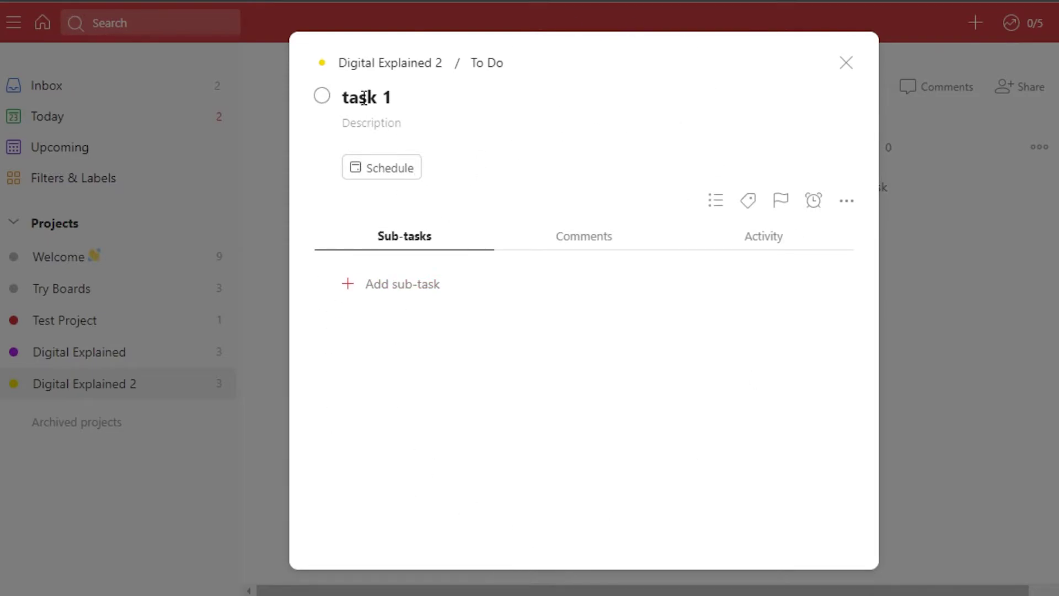
{"action": "left_click", "coordinate": [368, 171]}
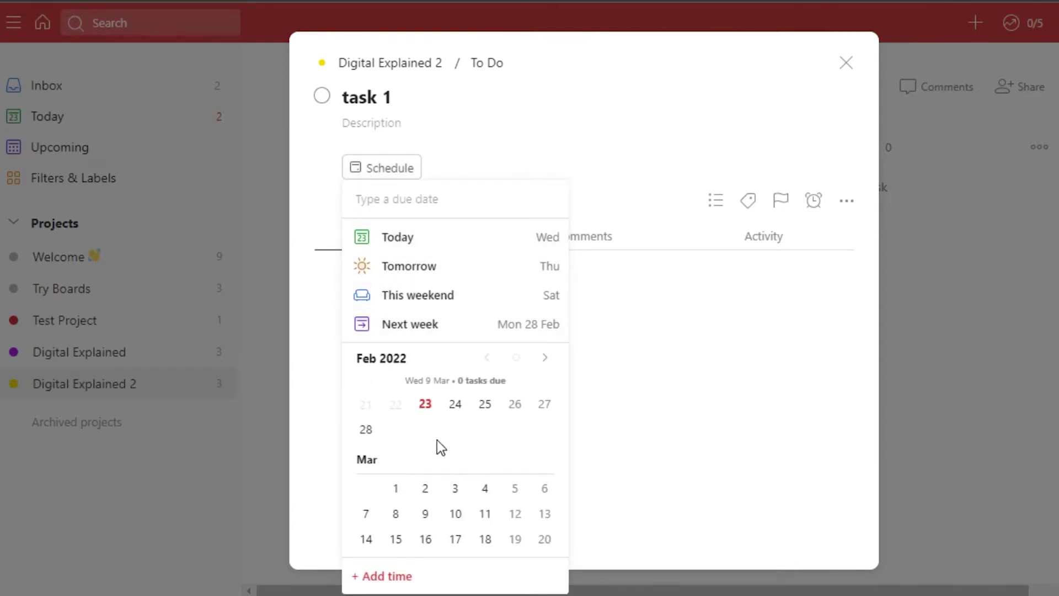
{"action": "left_click", "coordinate": [400, 270]}
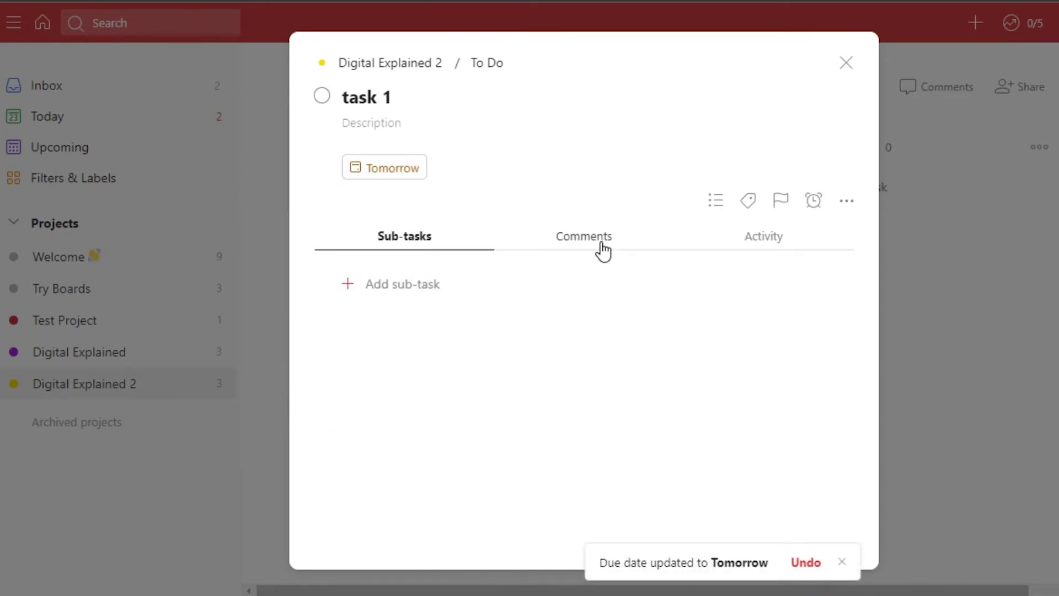
Step: Assign the labels Editing_Required and Urgent to task 1
{"action": "left_click", "coordinate": [749, 204]}
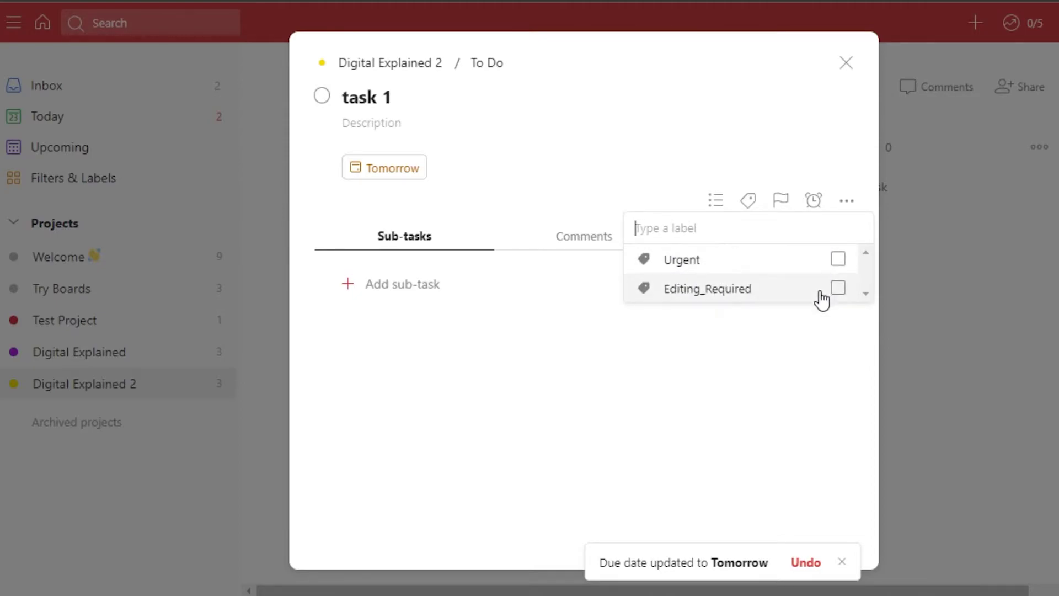
{"action": "left_click", "coordinate": [837, 293]}
{"action": "left_click", "coordinate": [838, 259]}
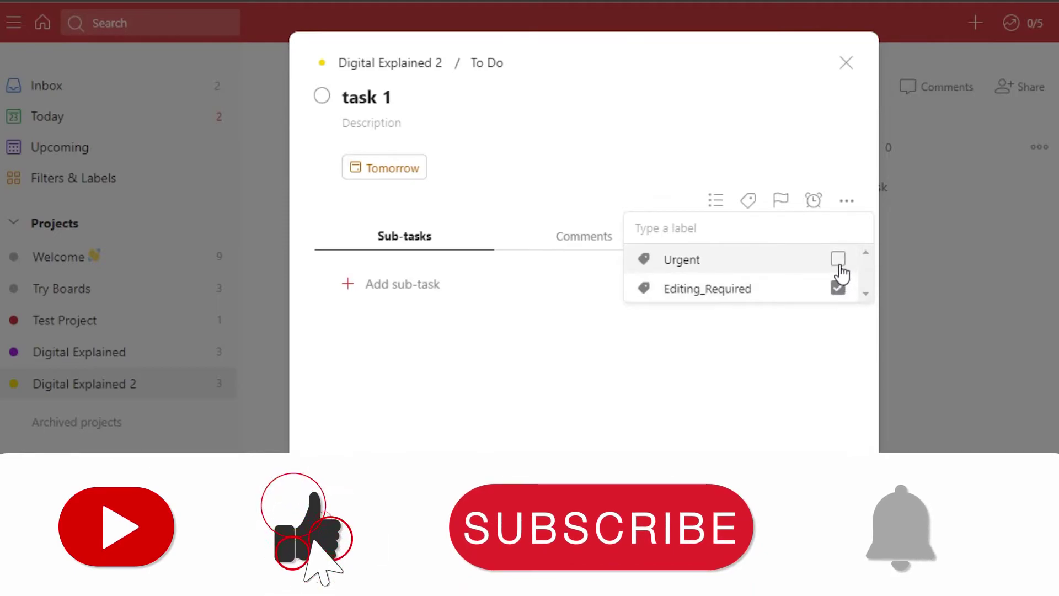
{"action": "left_click", "coordinate": [799, 352]}
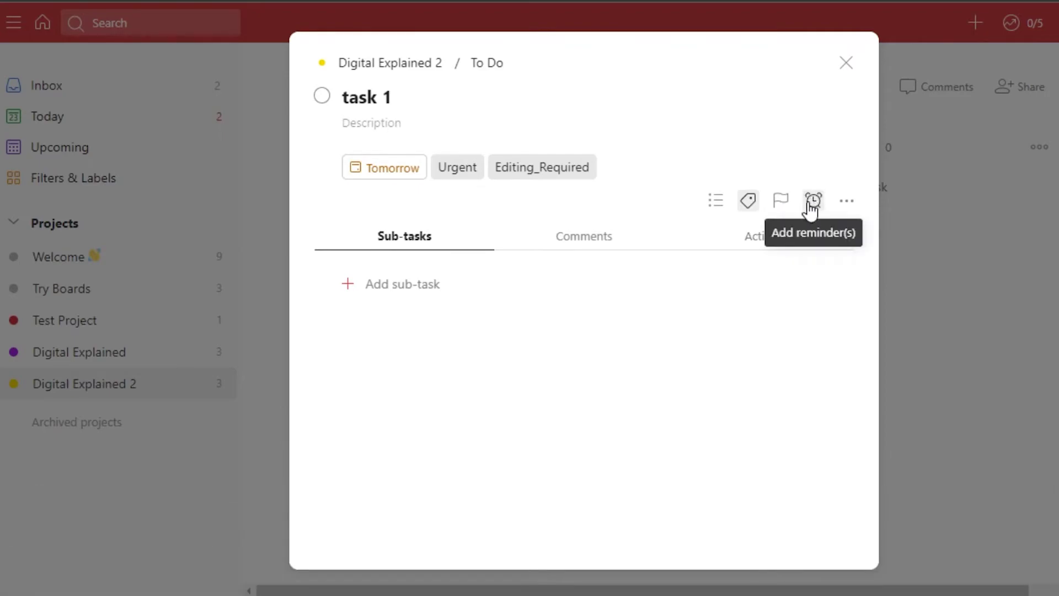
Step: View the additional actions available for task 1 and close its details
{"action": "left_click", "coordinate": [846, 203]}
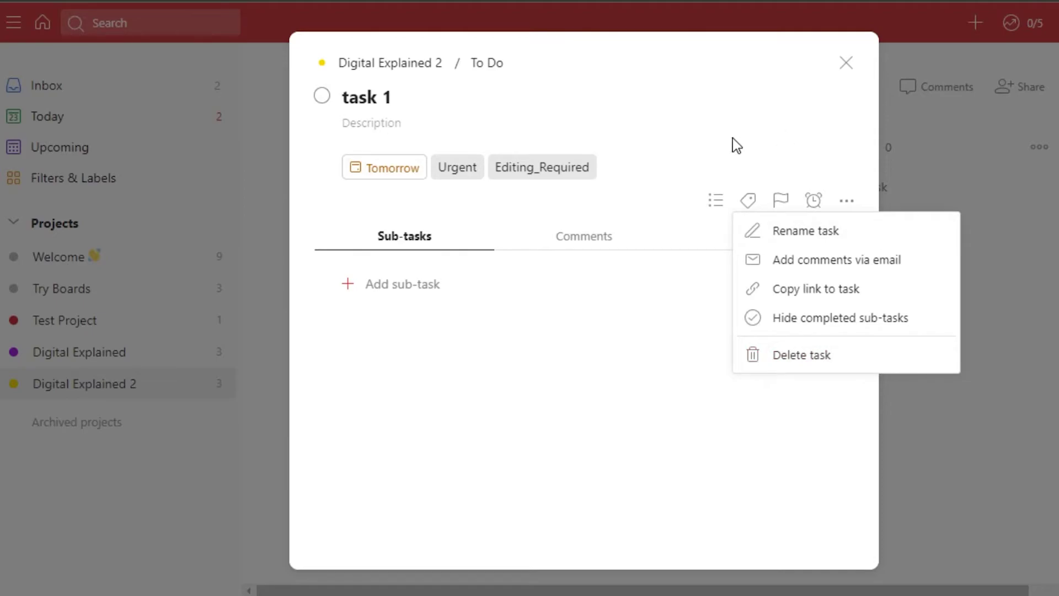
{"action": "left_click", "coordinate": [712, 505]}
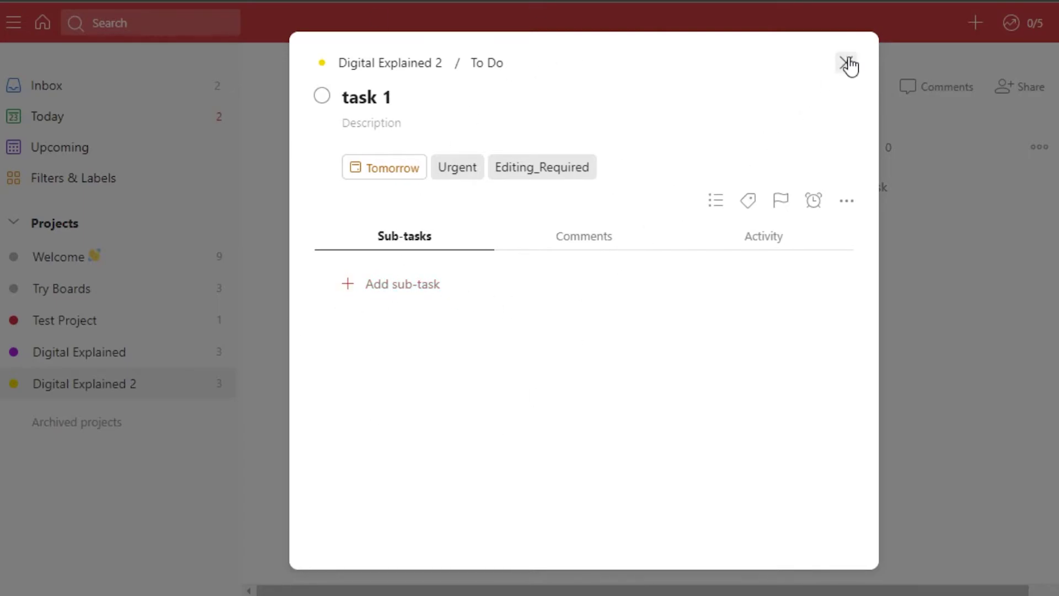
{"action": "key", "text": "Escape"}
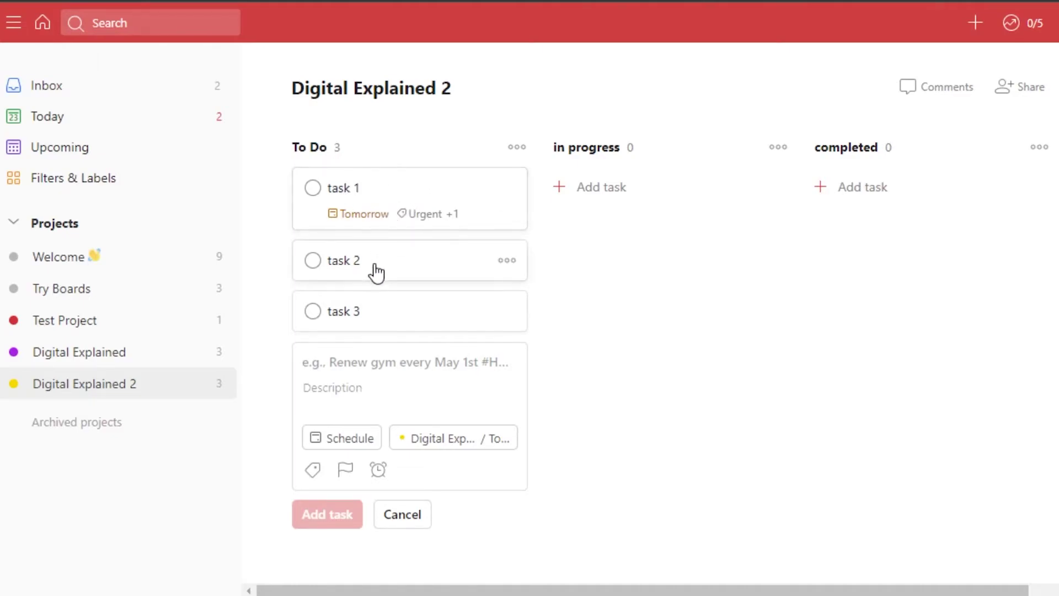
Step: Move task 2 to the in progress section and task 3 to the completed section
{"action": "left_click_drag", "start_coordinate": [390, 272], "coordinate": [634, 200]}
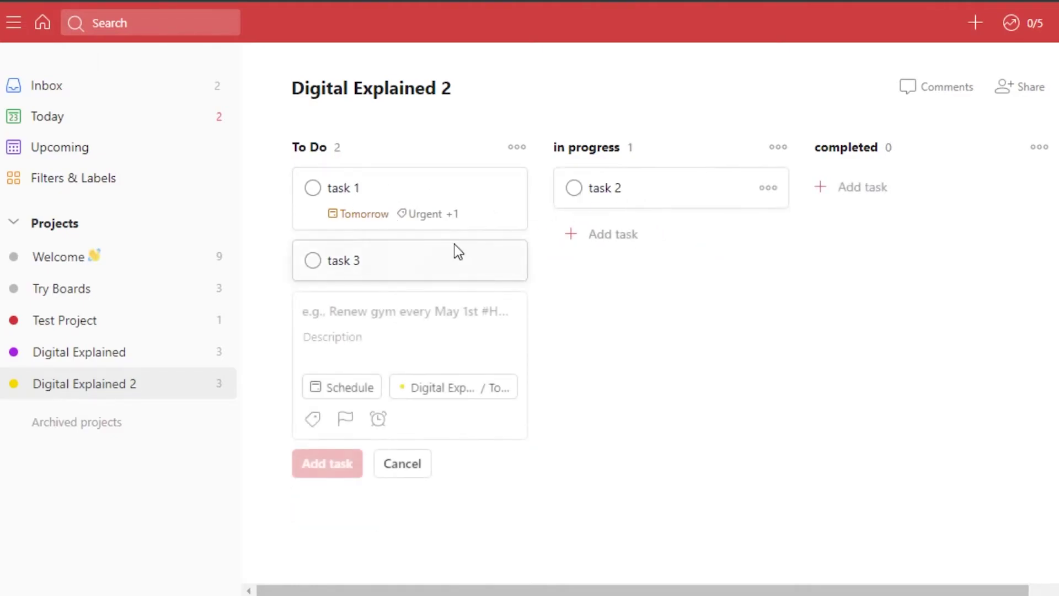
{"action": "left_click_drag", "start_coordinate": [419, 260], "coordinate": [907, 187]}
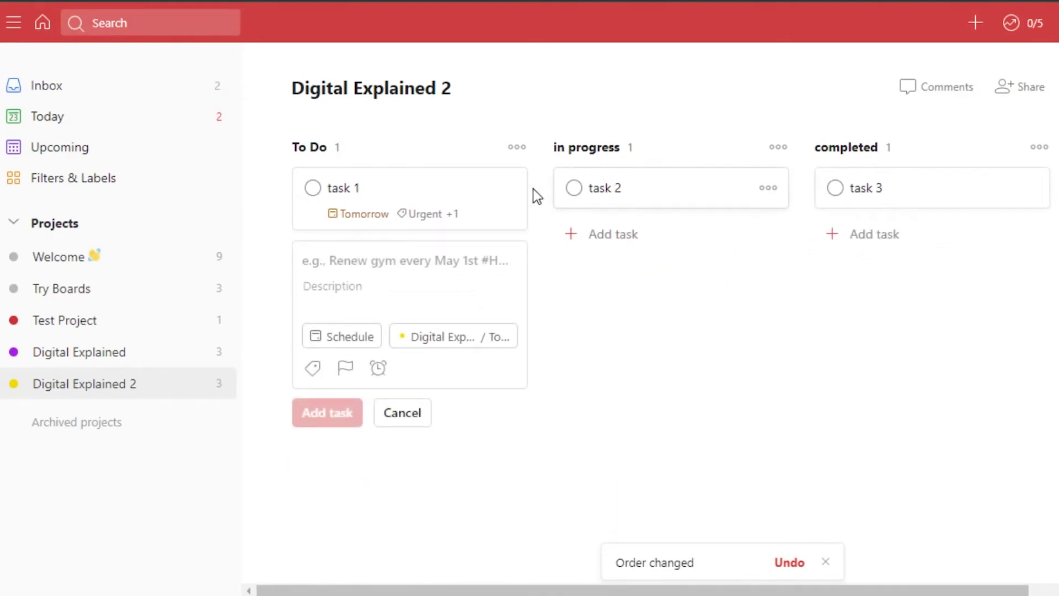
Step: Mark task 1 in the To Do section as complete
{"action": "left_click", "coordinate": [321, 190]}
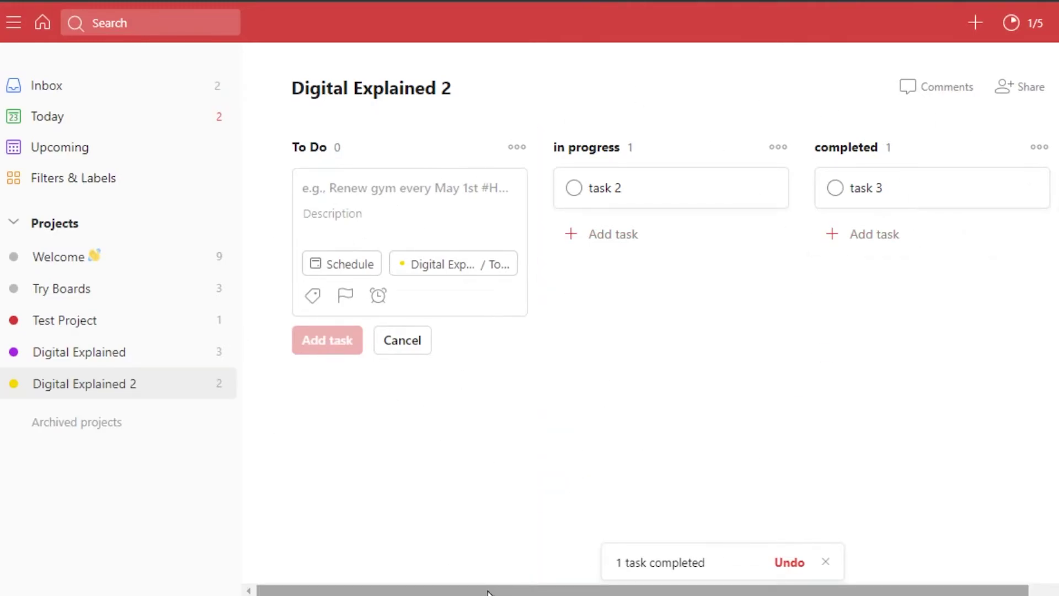
{"action": "mouse_move", "coordinate": [486, 592]}
{"action": "left_mouse_down"}
{"action": "mouse_move", "coordinate": [764, 587]}
{"action": "mouse_move", "coordinate": [487, 589]}
{"action": "left_mouse_up"}
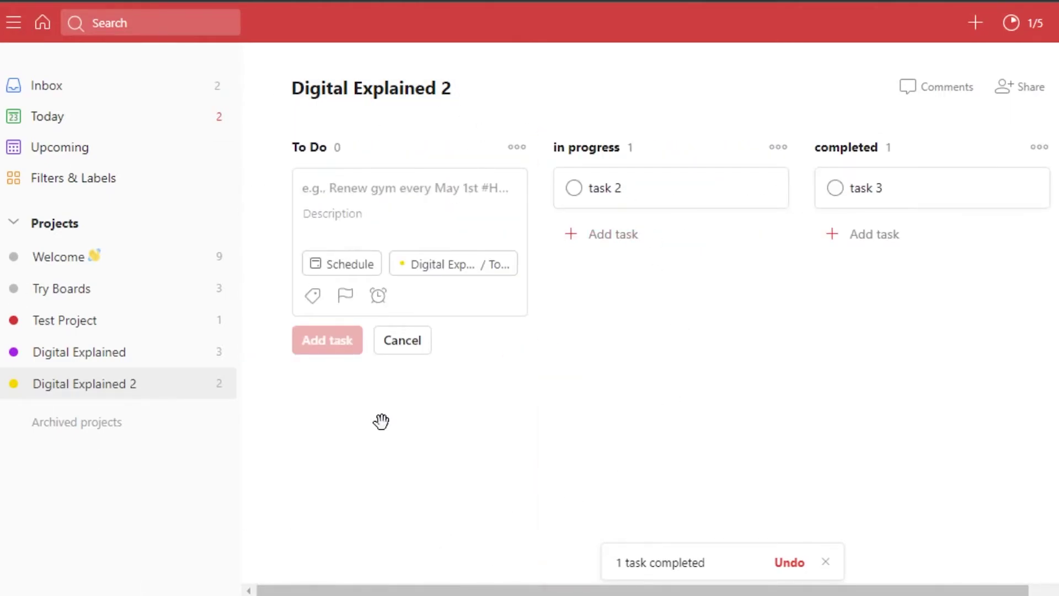
{"action": "mouse_move", "coordinate": [479, 573]}
{"action": "left_mouse_down"}
{"action": "mouse_move", "coordinate": [737, 571]}
{"action": "mouse_move", "coordinate": [479, 586]}
{"action": "left_mouse_up"}
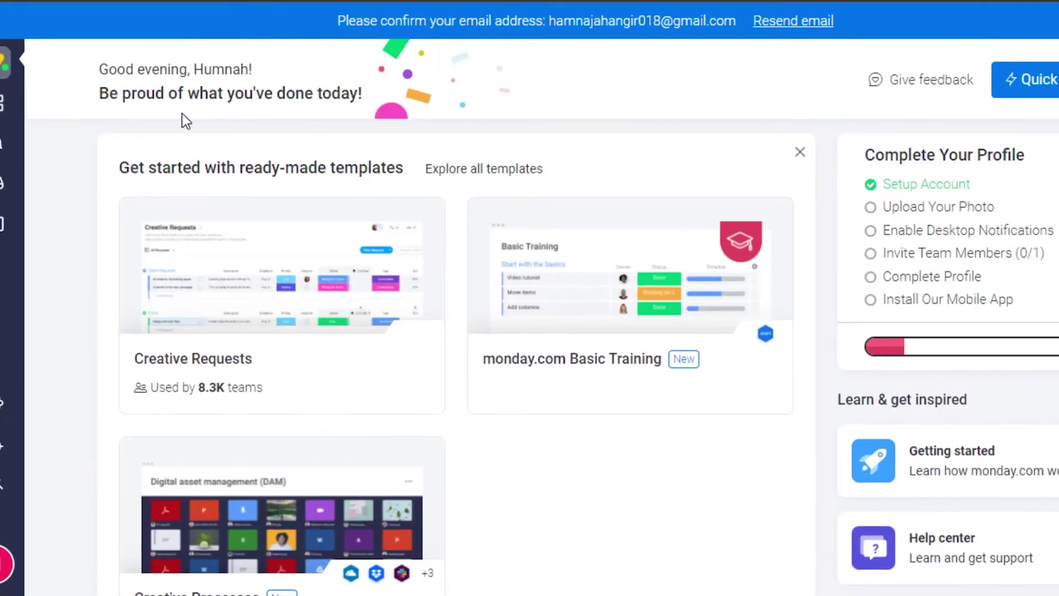
Step: Switch to monday.com's pricing page and examine the prices and included features of the Individual, Basic, Standard, Pro and Enterprise plans
{"action": "mouse_move", "coordinate": [272, 339]}
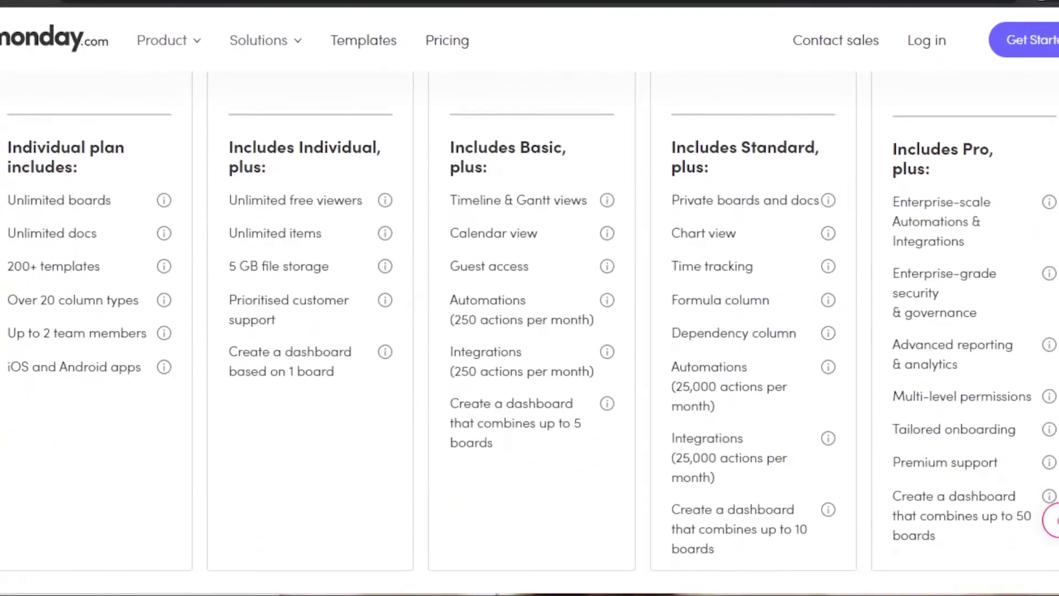
{"action": "scroll", "coordinate": [529, 331], "scroll_direction": "up", "scroll_amount": 7}
{"action": "scroll", "coordinate": [530, 331], "scroll_direction": "down", "scroll_amount": 1}
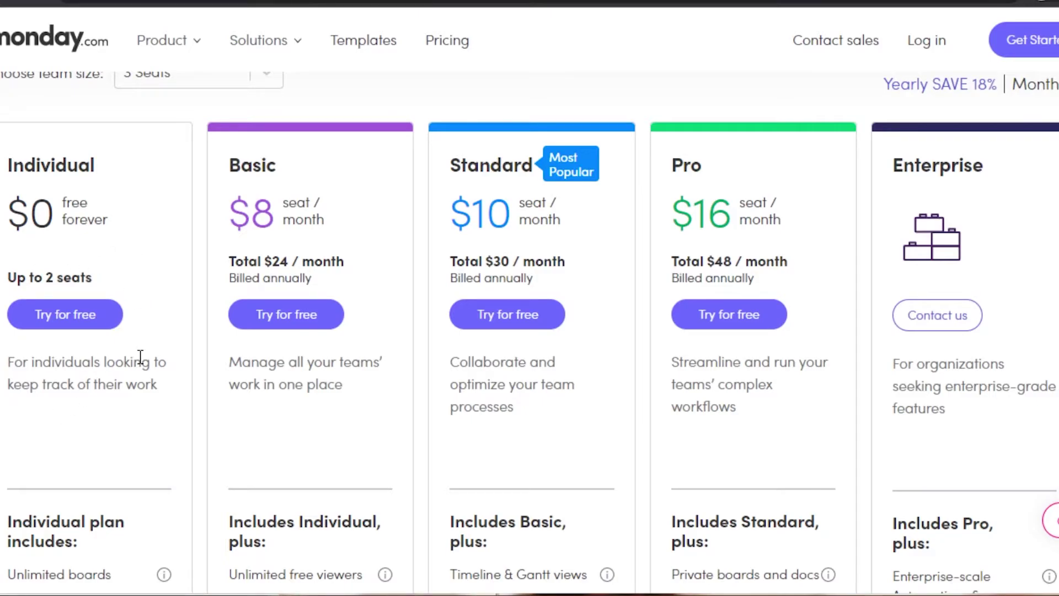
{"action": "scroll", "coordinate": [747, 362], "scroll_direction": "down", "scroll_amount": 7}
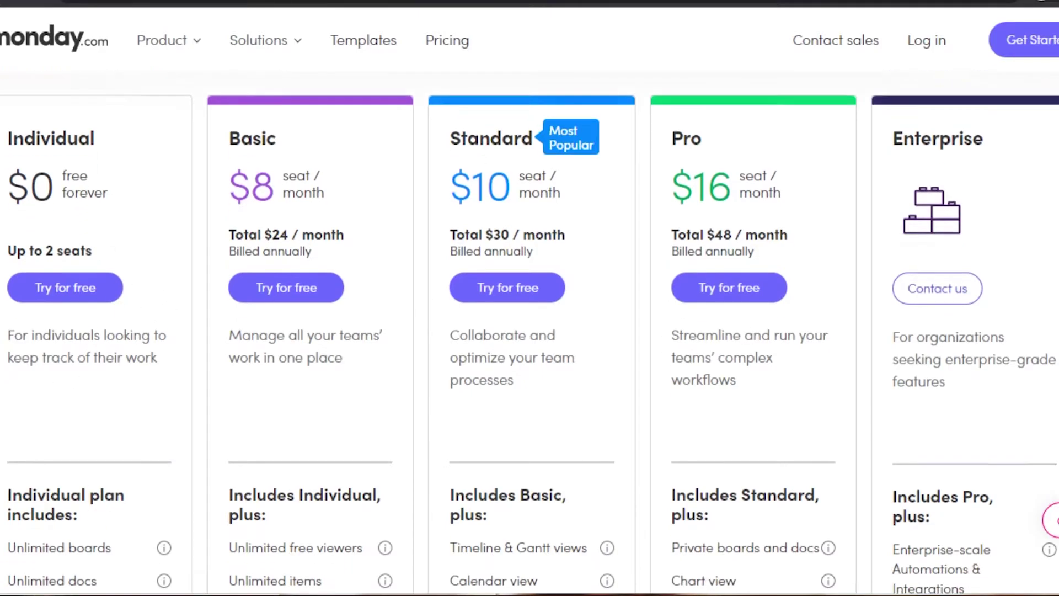
{"action": "scroll", "coordinate": [529, 341], "scroll_direction": "up", "scroll_amount": 8}
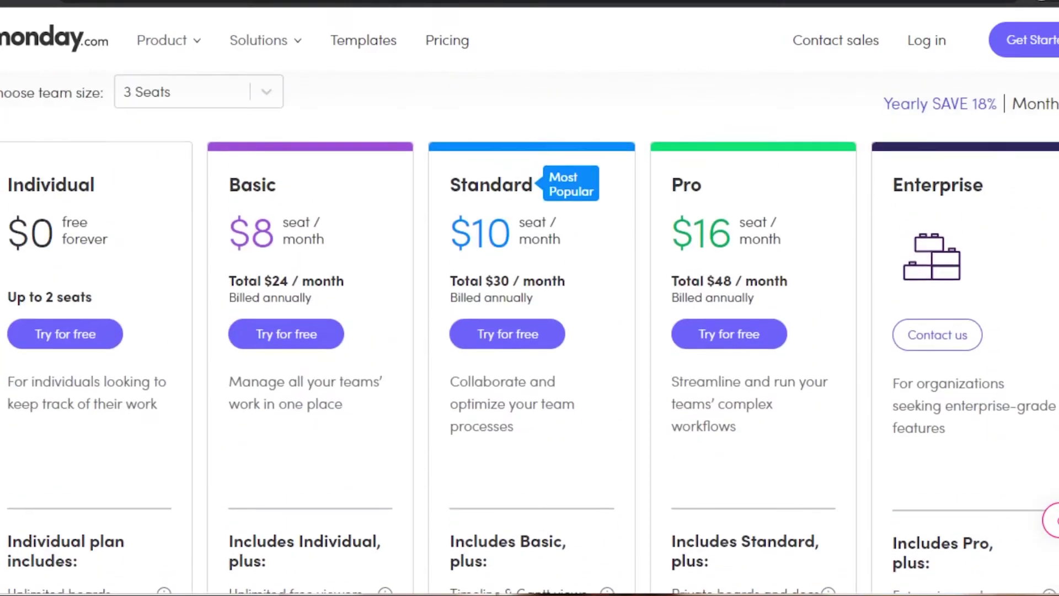
{"action": "scroll", "coordinate": [529, 333], "scroll_direction": "down", "scroll_amount": 2}
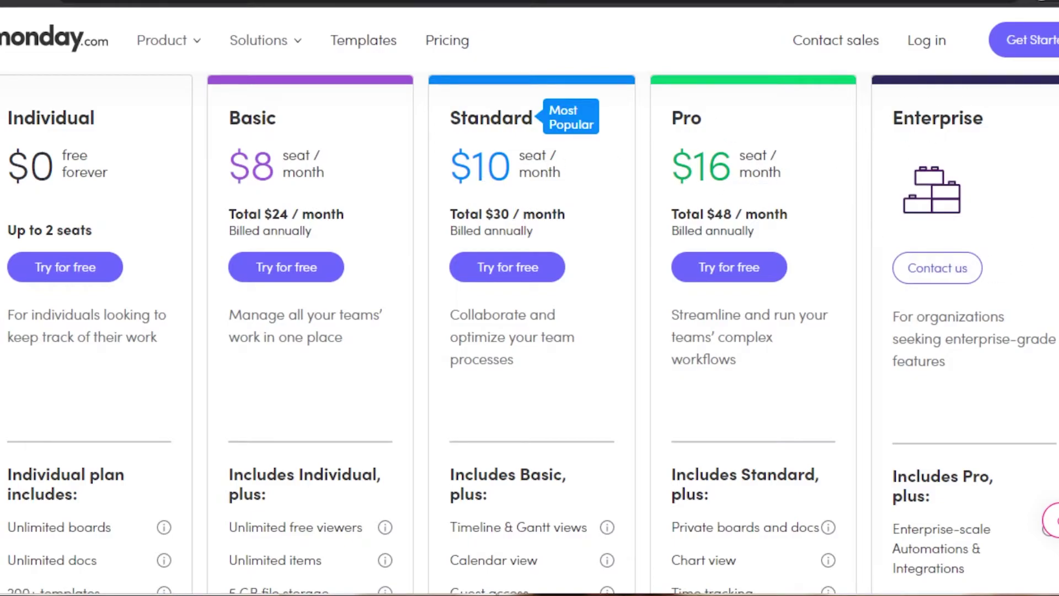
{"action": "scroll", "coordinate": [529, 331], "scroll_direction": "down", "scroll_amount": 9}
{"action": "scroll", "coordinate": [529, 331], "scroll_direction": "up", "scroll_amount": 13}
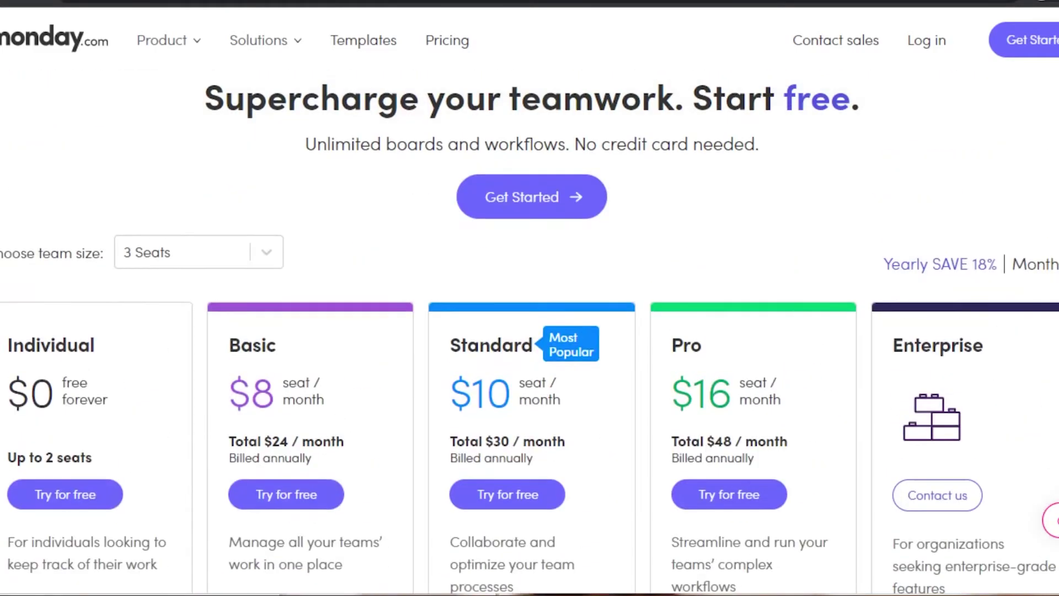
{"action": "scroll", "coordinate": [529, 331], "scroll_direction": "down", "scroll_amount": 2}
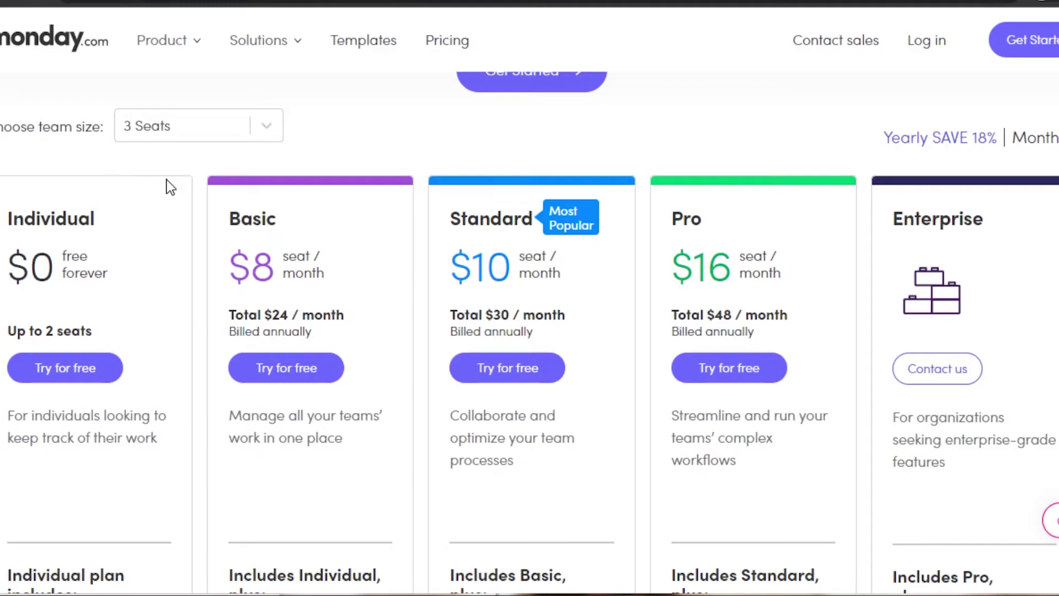
Step: Review how plan limits for automations, integrations and dashboards differ between the pricing tiers, then return to the plan prices
{"action": "scroll", "coordinate": [164, 197], "scroll_direction": "down", "scroll_amount": 15}
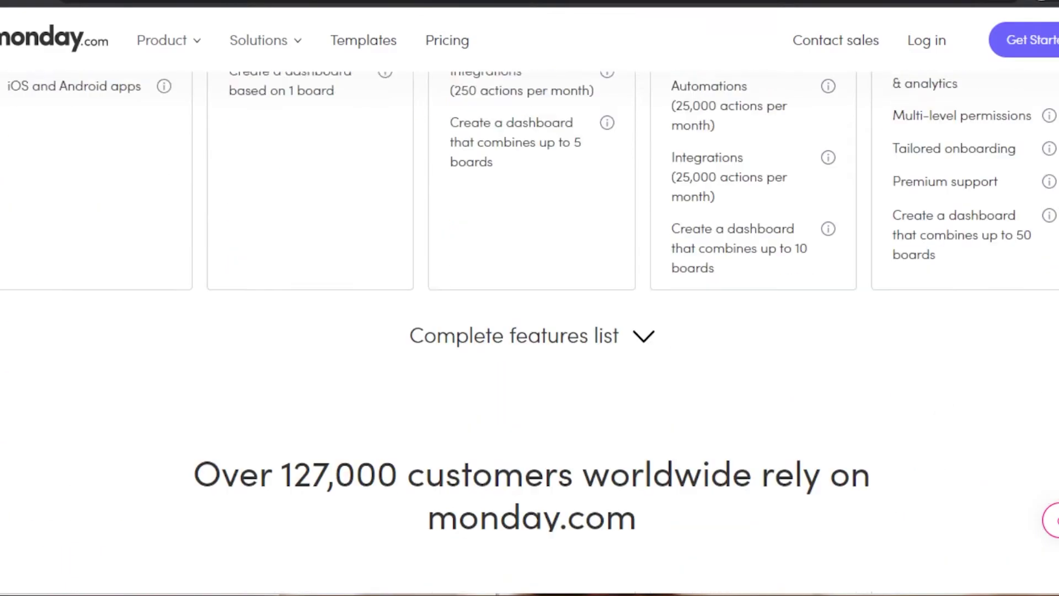
{"action": "scroll", "coordinate": [529, 331], "scroll_direction": "up", "scroll_amount": 15}
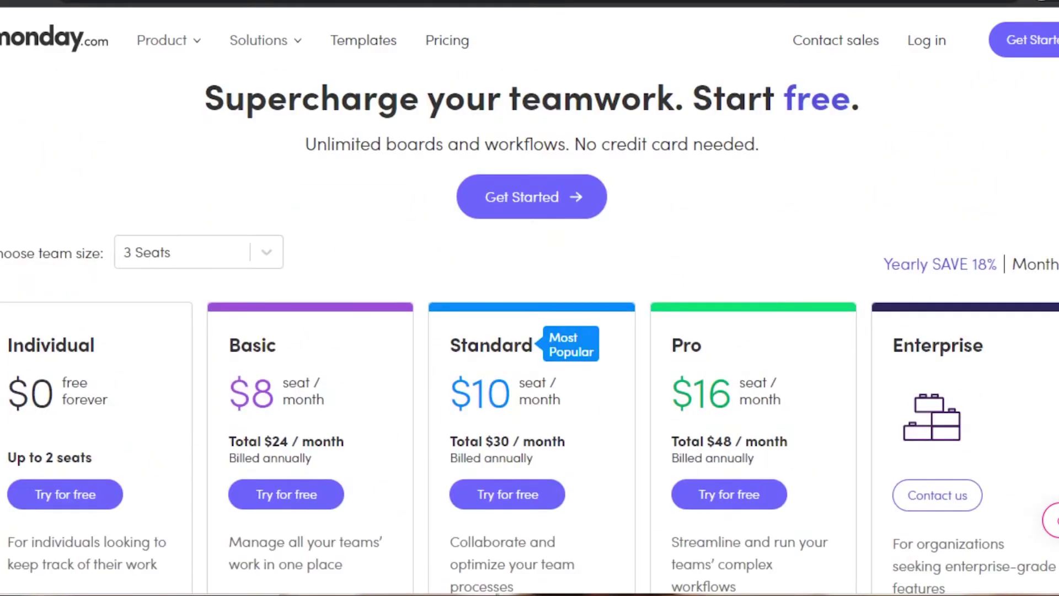
{"action": "scroll", "coordinate": [530, 331], "scroll_direction": "down", "scroll_amount": 4}
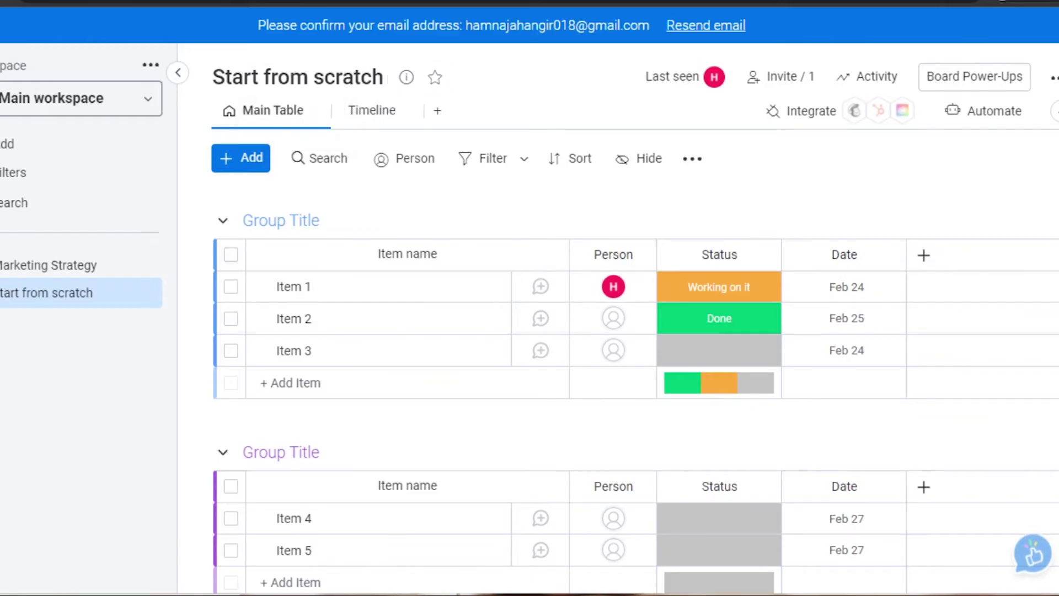
Step: Go from the Start from scratch board to the Main workspace and open its Marketing Strategy board
{"action": "scroll", "coordinate": [787, 140], "scroll_direction": "down", "scroll_amount": 3}
{"action": "scroll", "coordinate": [635, 342], "scroll_direction": "up", "scroll_amount": 3}
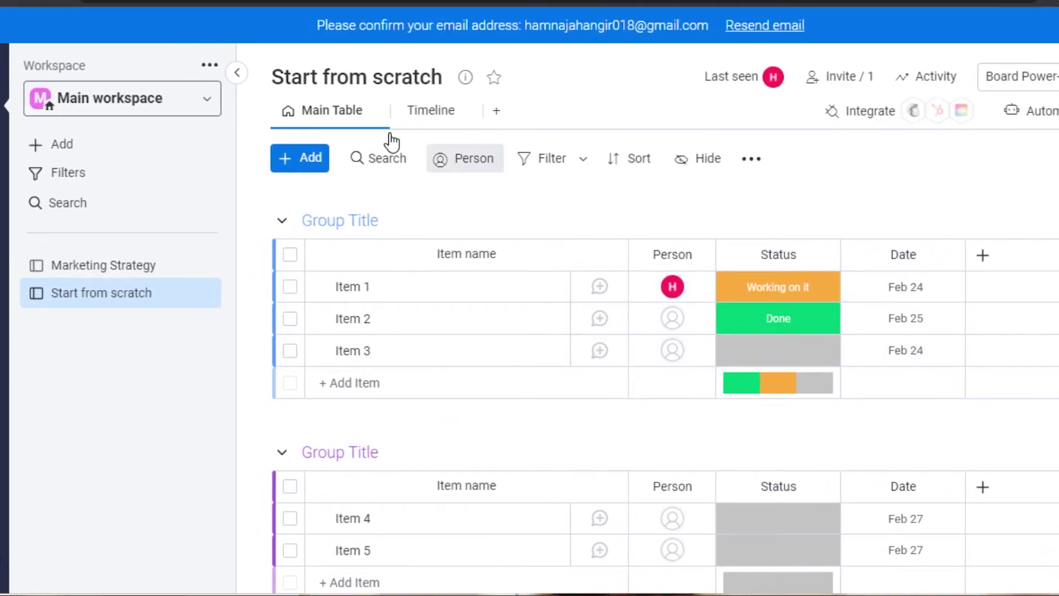
{"action": "left_click", "coordinate": [187, 106]}
{"action": "left_click", "coordinate": [199, 102]}
{"action": "left_click", "coordinate": [206, 114]}
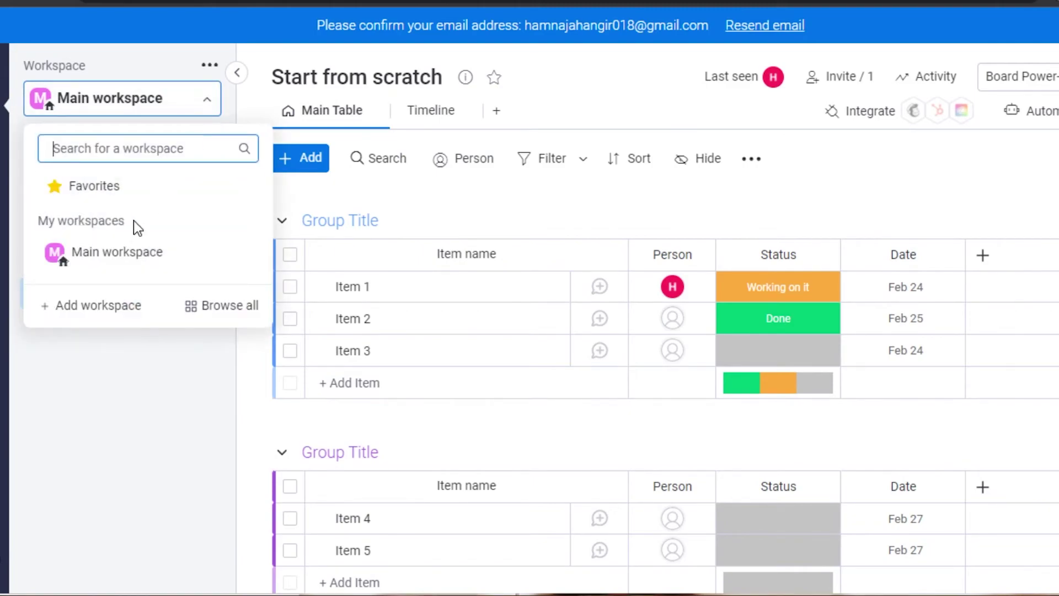
{"action": "left_click", "coordinate": [127, 254]}
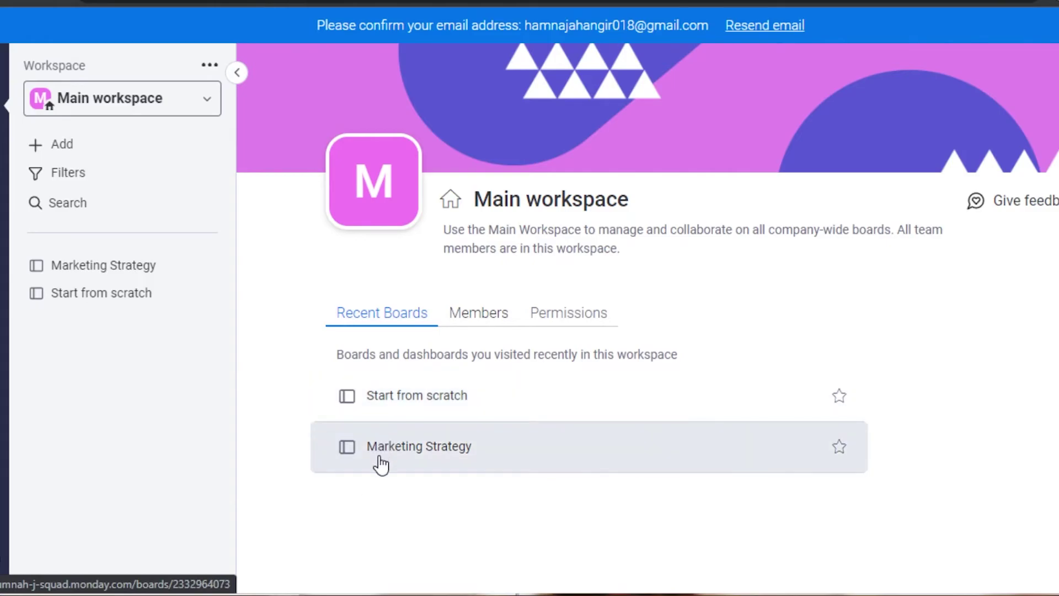
{"action": "left_click", "coordinate": [379, 456]}
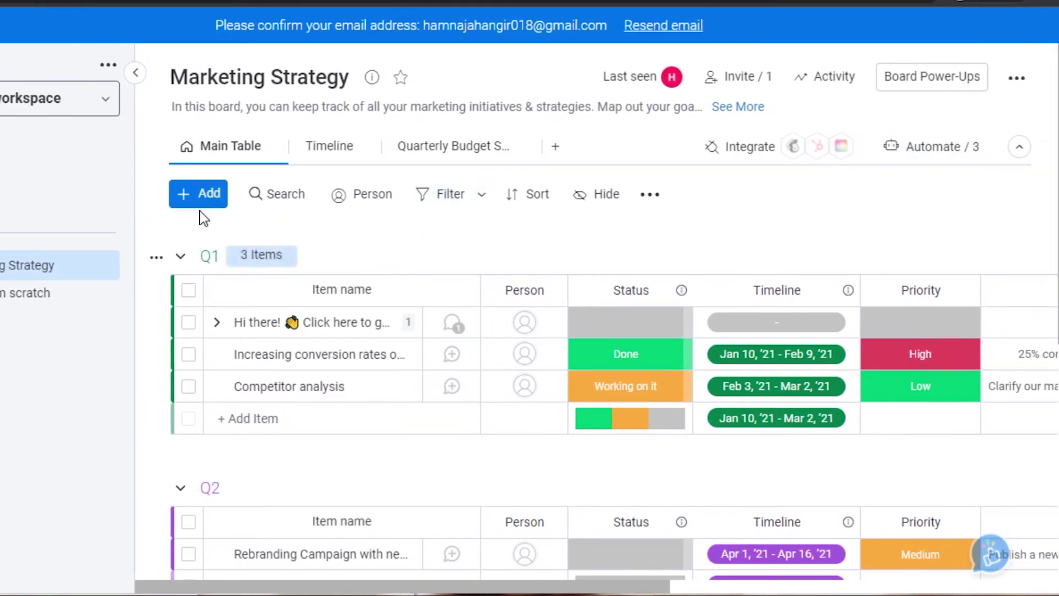
Step: View the column types that can be added to the Marketing Strategy board, without adding one
{"action": "left_click", "coordinate": [199, 207]}
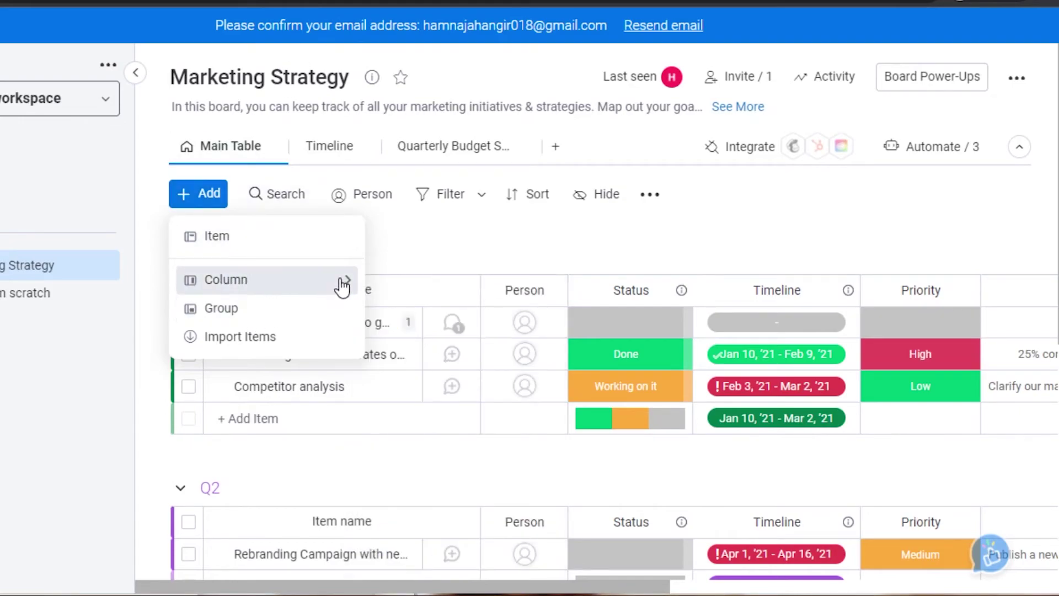
{"action": "mouse_move", "coordinate": [343, 283]}
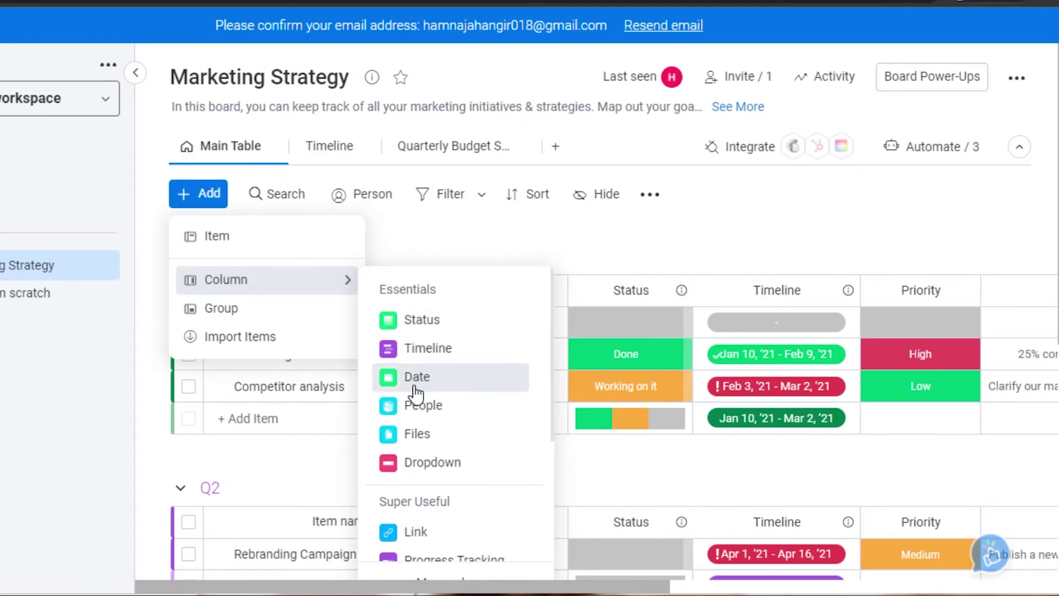
{"action": "left_click", "coordinate": [751, 204]}
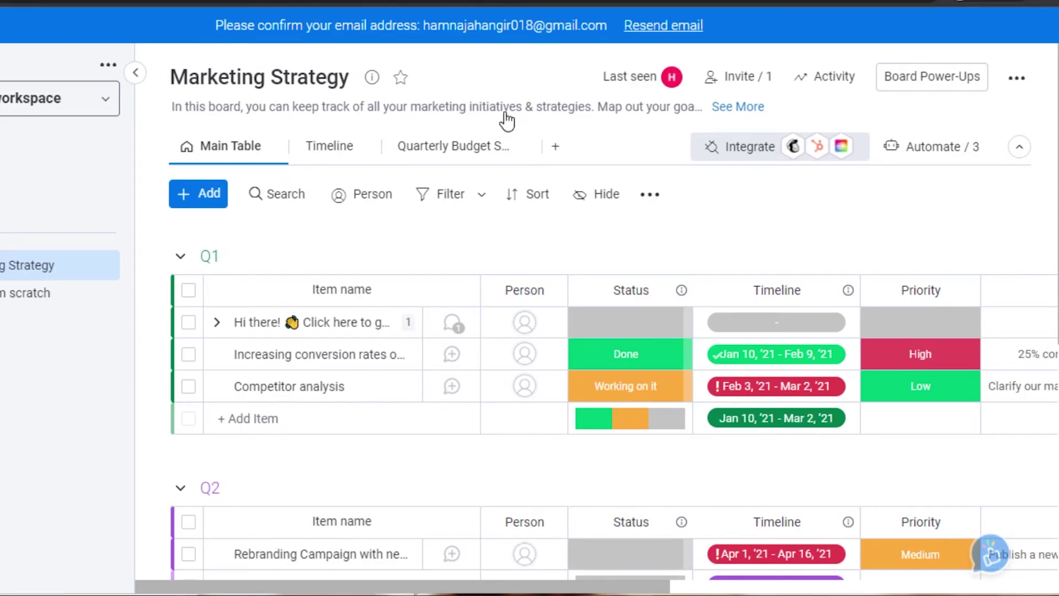
Step: Try adding the word "test" to the Marketing Strategy board's title and restore the original title
{"action": "left_click", "coordinate": [347, 81]}
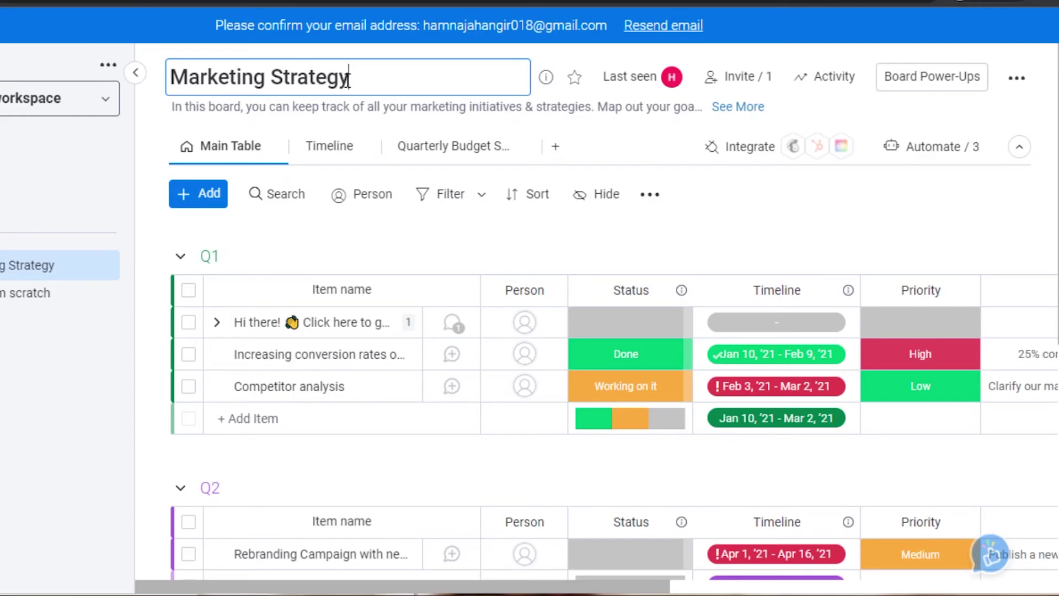
{"action": "type", "text": "test"}
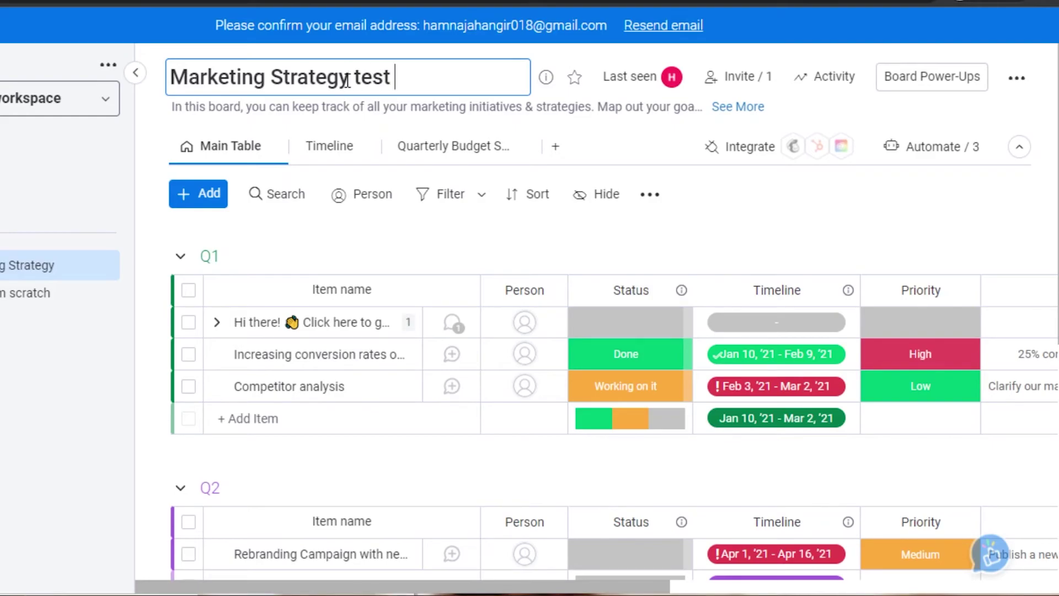
{"action": "key", "text": "BackSpace"}
{"action": "key", "text": "BackSpace"}
{"action": "key", "text": "BackSpace"}
{"action": "key", "text": "BackSpace"}
{"action": "key", "text": "BackSpace"}
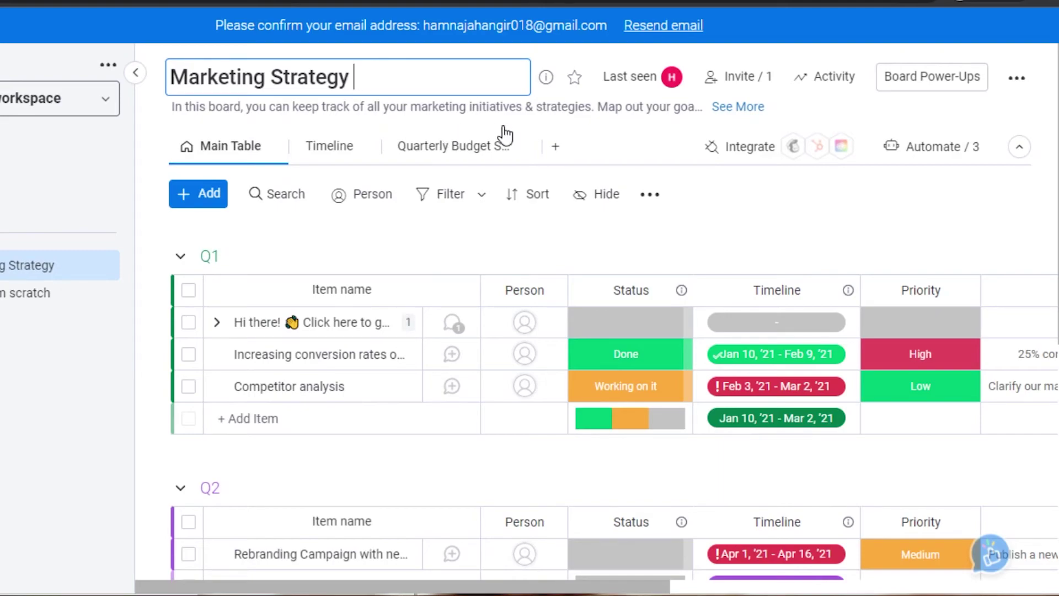
{"action": "left_click", "coordinate": [339, 125]}
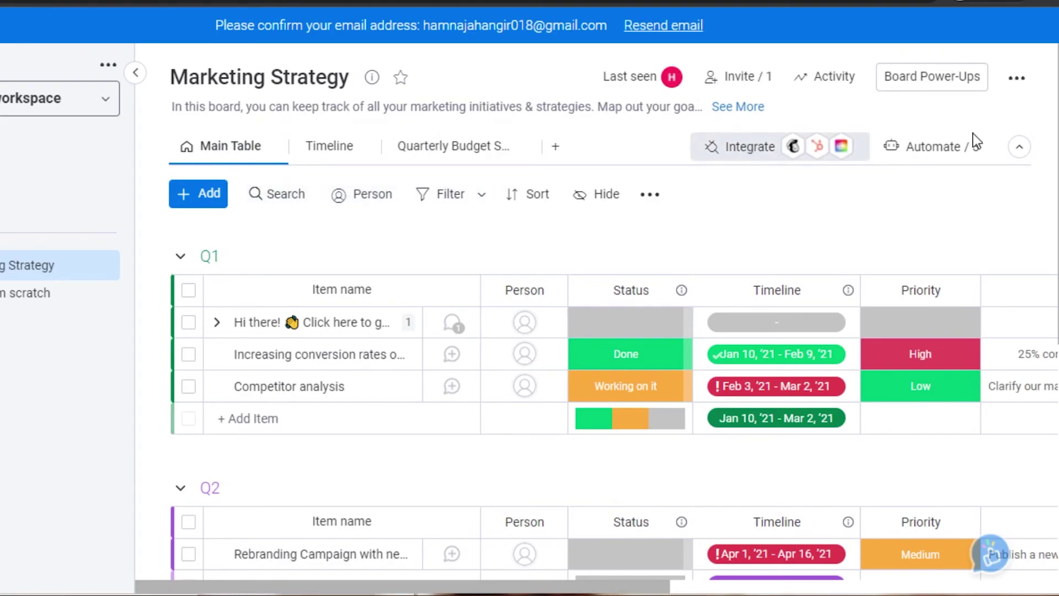
Step: Set the status of the "Hi there!" item in the Q1 group to Working on it
{"action": "scroll", "coordinate": [614, 405], "scroll_direction": "down", "scroll_amount": 5}
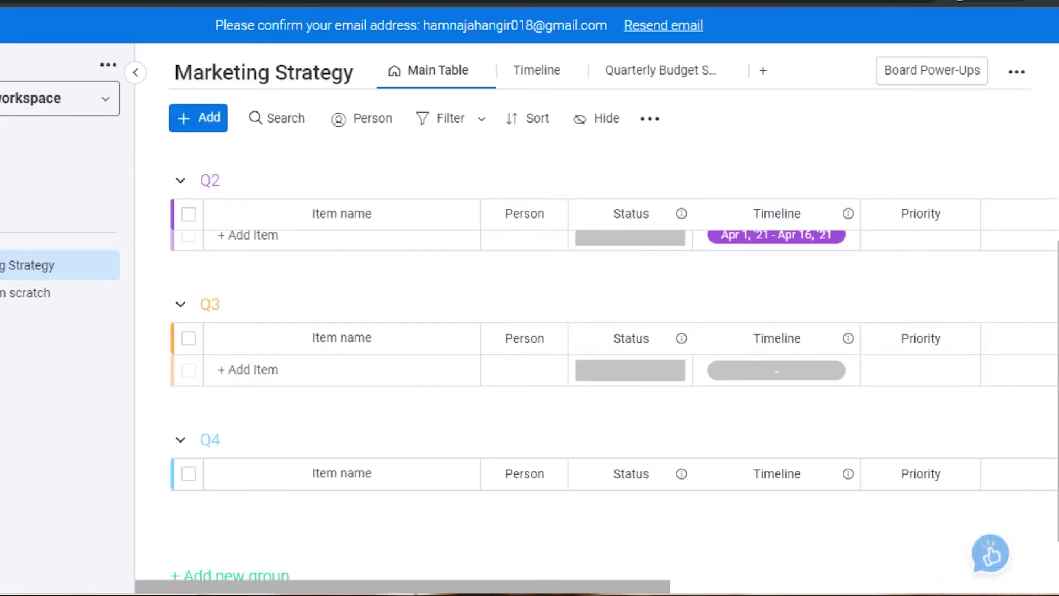
{"action": "scroll", "coordinate": [615, 318], "scroll_direction": "up", "scroll_amount": 5}
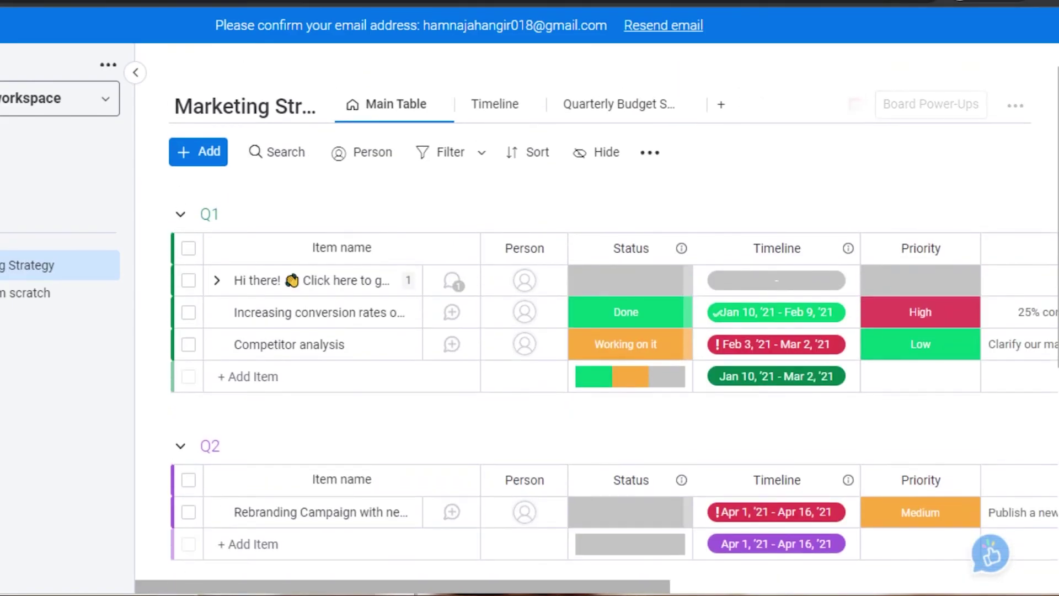
{"action": "scroll", "coordinate": [614, 318], "scroll_direction": "up", "scroll_amount": 2}
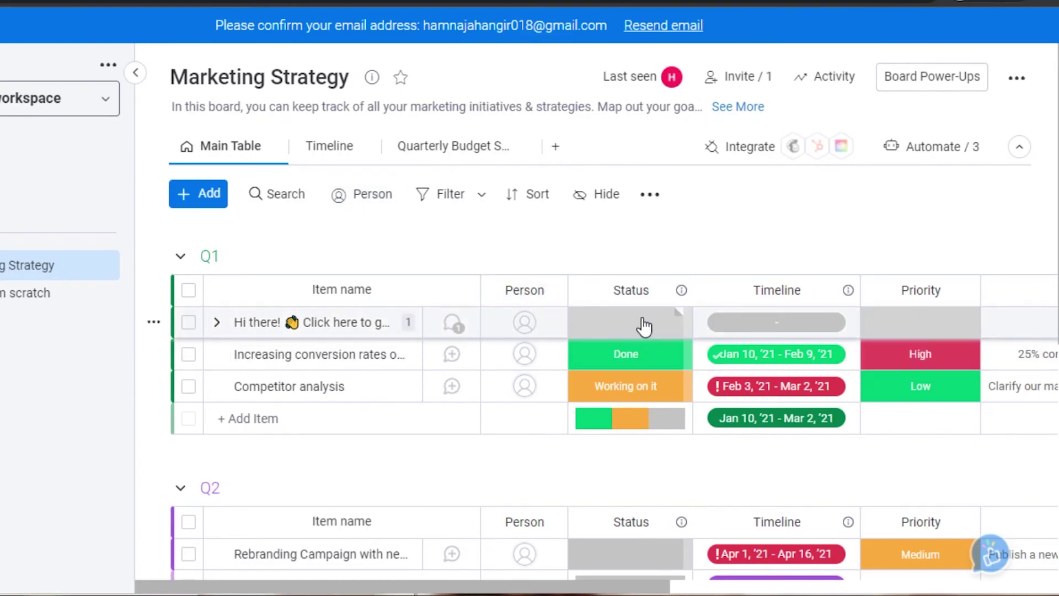
{"action": "left_click", "coordinate": [621, 322]}
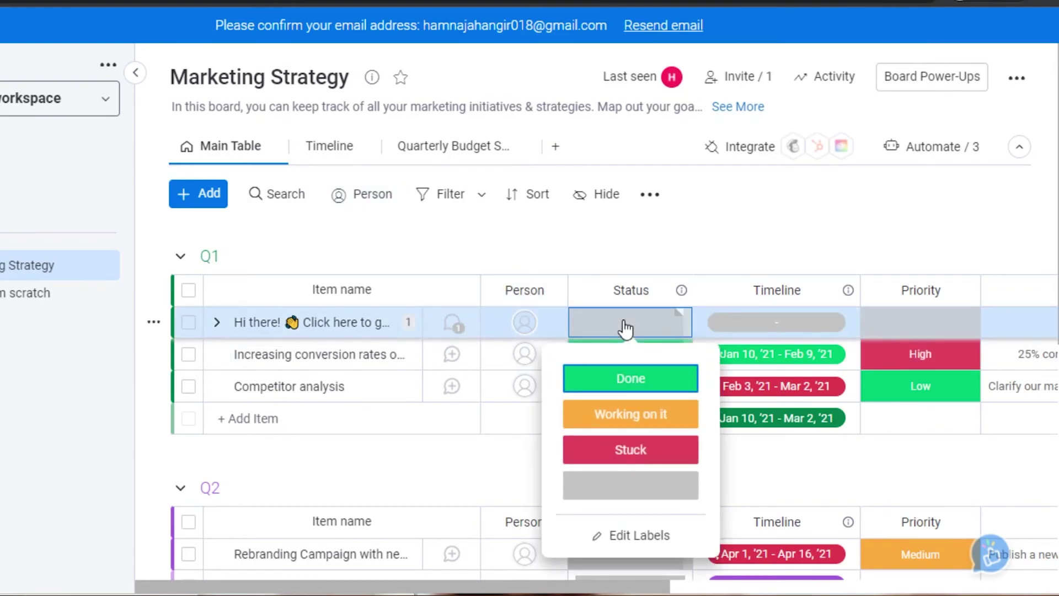
{"action": "left_click", "coordinate": [620, 415]}
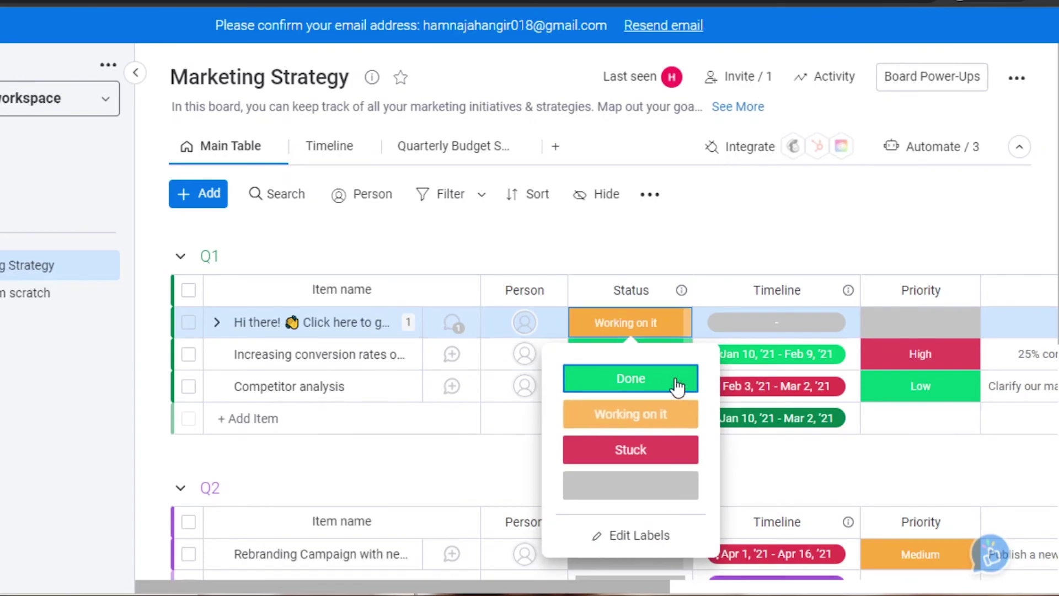
Step: View the date picker for the "Hi there!" item's timeline and close it without setting dates
{"action": "left_click", "coordinate": [761, 324]}
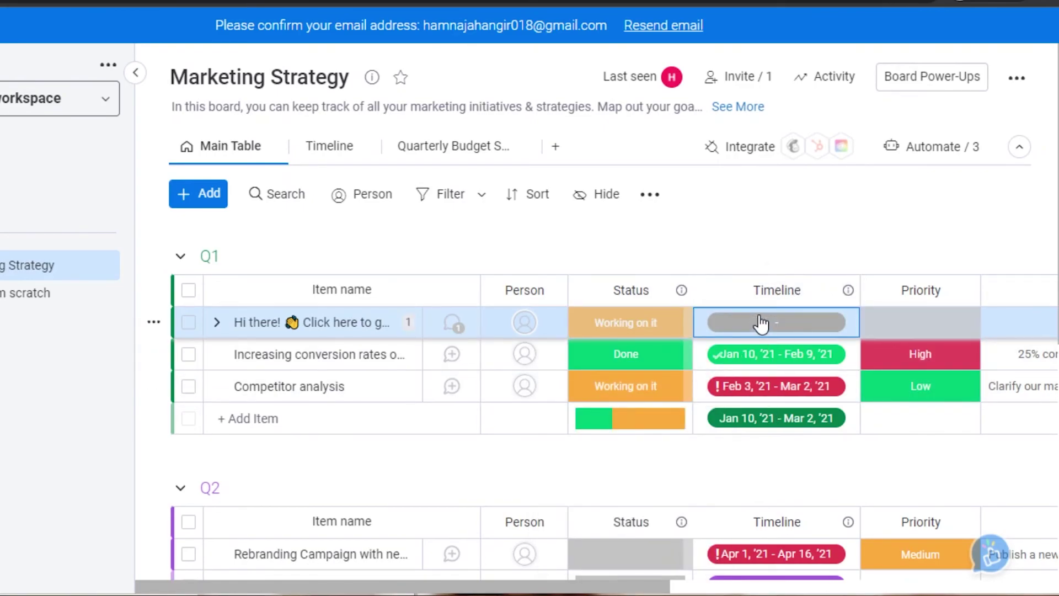
{"action": "left_click", "coordinate": [761, 323]}
{"action": "scroll", "coordinate": [614, 338], "scroll_direction": "down", "scroll_amount": 3}
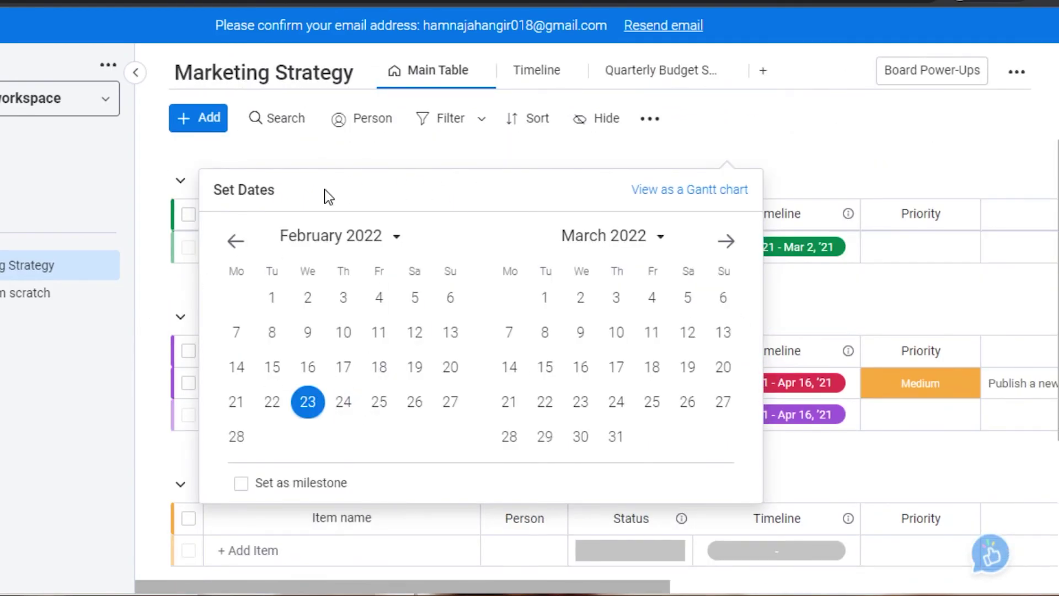
{"action": "left_click", "coordinate": [249, 144]}
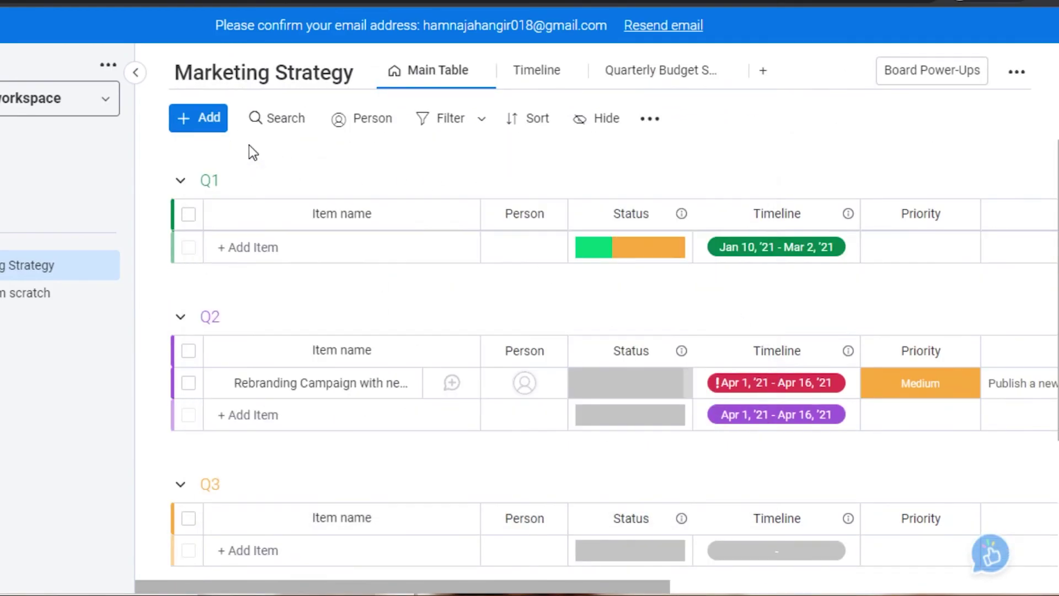
Step: Add a new item with the default name to the Q1 group, plus an item named "test item 1" at its end
{"action": "left_click", "coordinate": [202, 127]}
{"action": "left_click", "coordinate": [217, 162]}
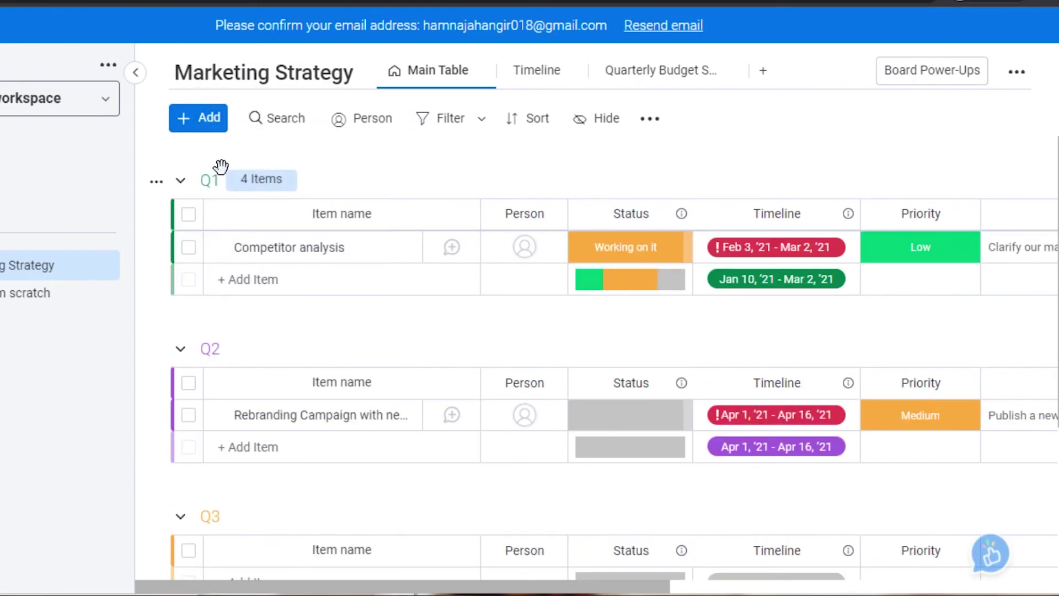
{"action": "left_click", "coordinate": [259, 280]}
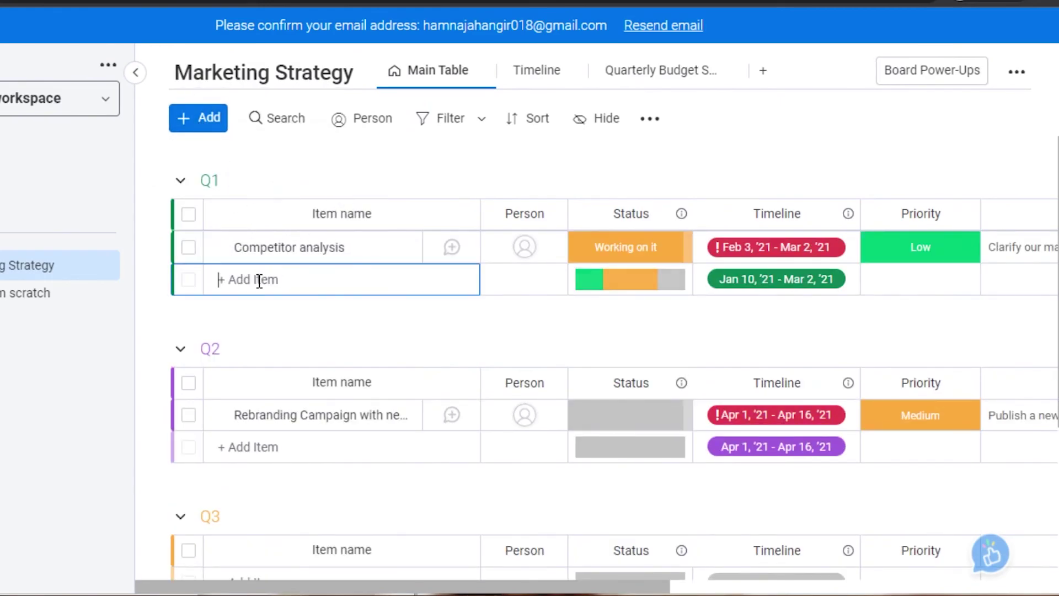
{"action": "type", "text": "test item 1"}
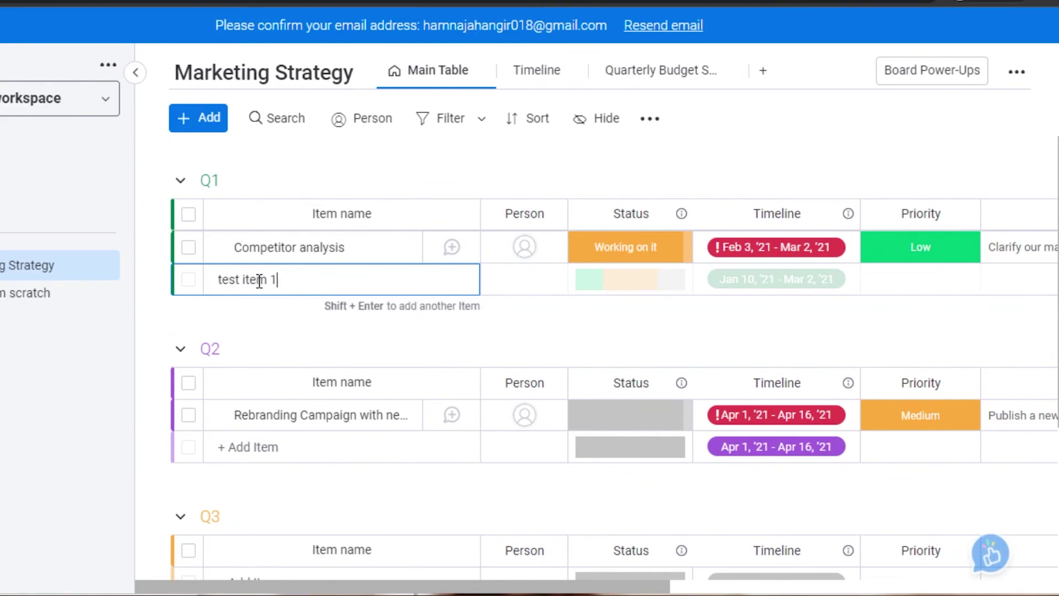
{"action": "mouse_move", "coordinate": [615, 294]}
{"action": "key", "text": "Return"}
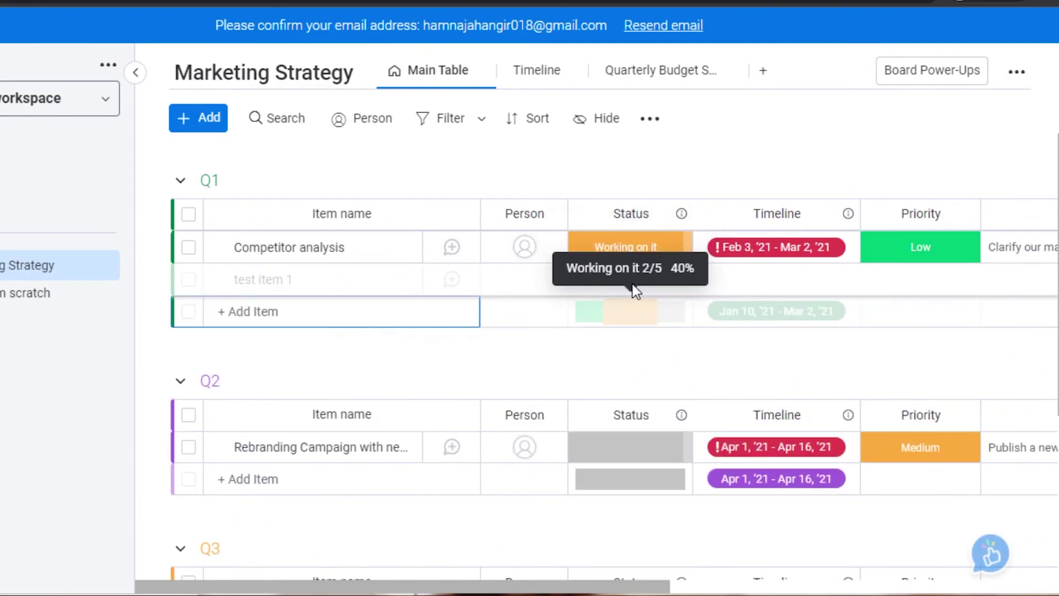
Step: Change the Q1 group's status summary to show What's Done
{"action": "left_click", "coordinate": [617, 313]}
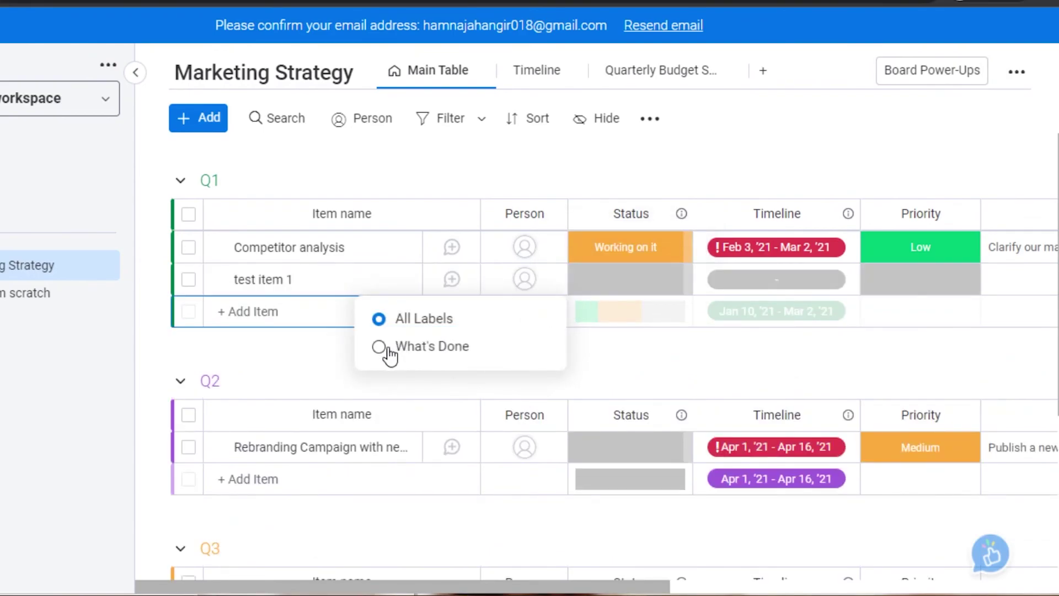
{"action": "left_click", "coordinate": [770, 356]}
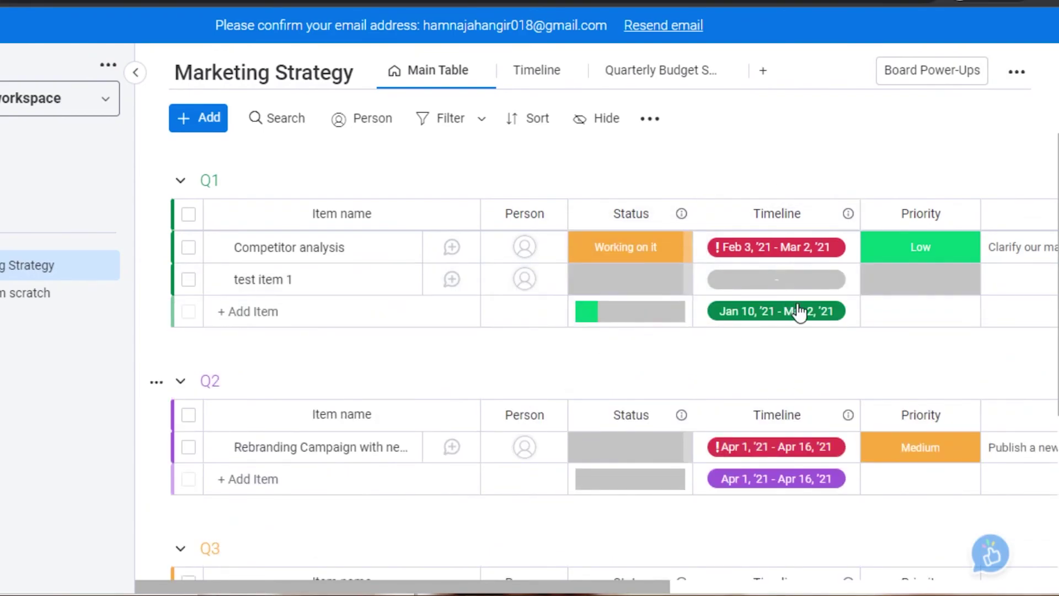
Step: Examine the items, statuses, timelines and priorities across the Q1 to Q4 groups of the Marketing Strategy board
{"action": "scroll", "coordinate": [607, 359], "scroll_direction": "down", "scroll_amount": 5}
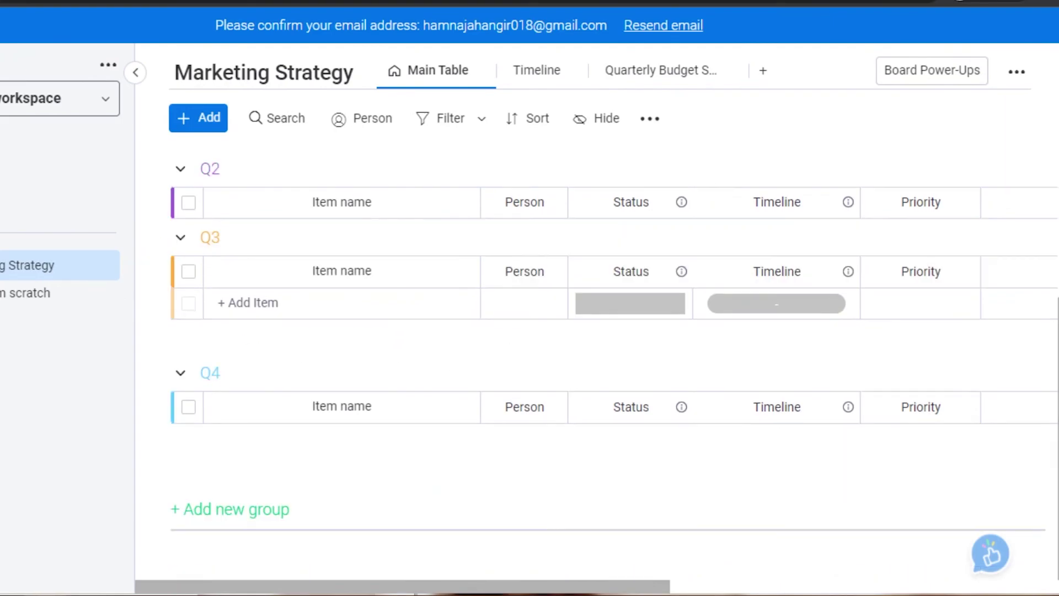
{"action": "scroll", "coordinate": [607, 358], "scroll_direction": "up", "scroll_amount": 2}
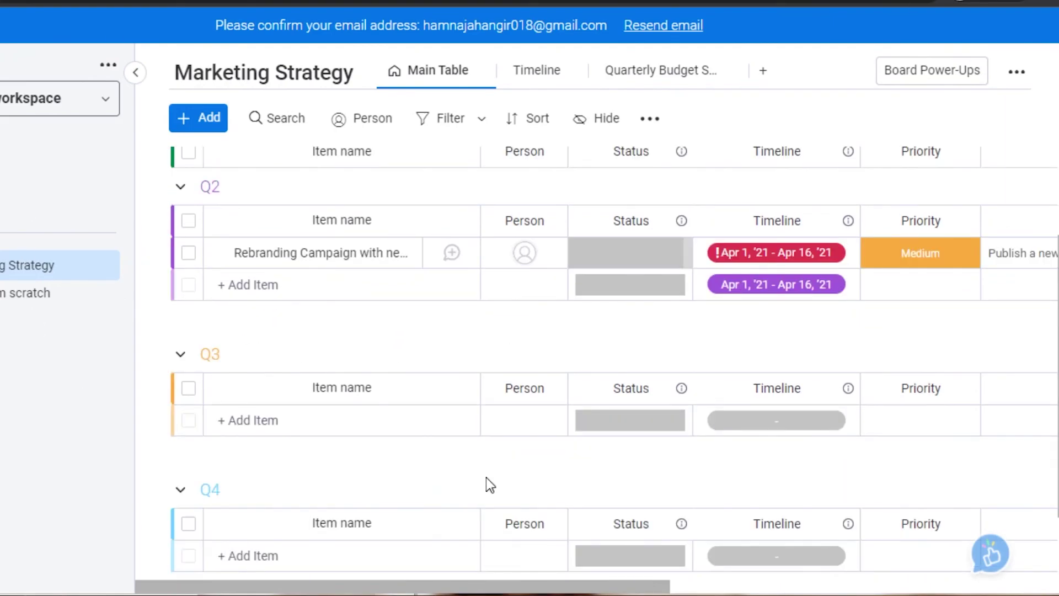
{"action": "scroll", "coordinate": [276, 485], "scroll_direction": "up", "scroll_amount": 3}
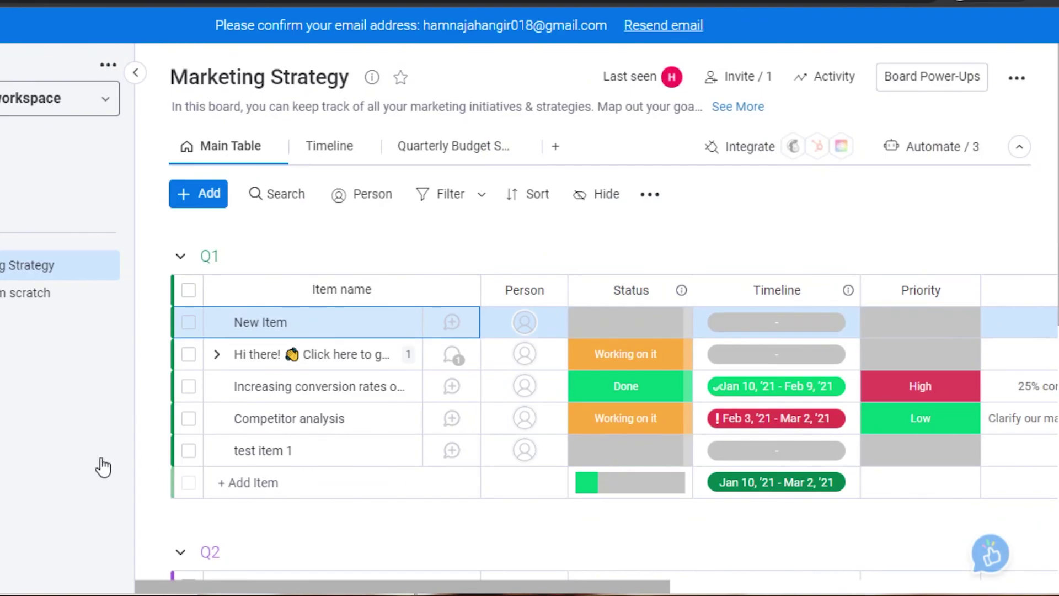
{"action": "scroll", "coordinate": [607, 359], "scroll_direction": "down", "scroll_amount": 5}
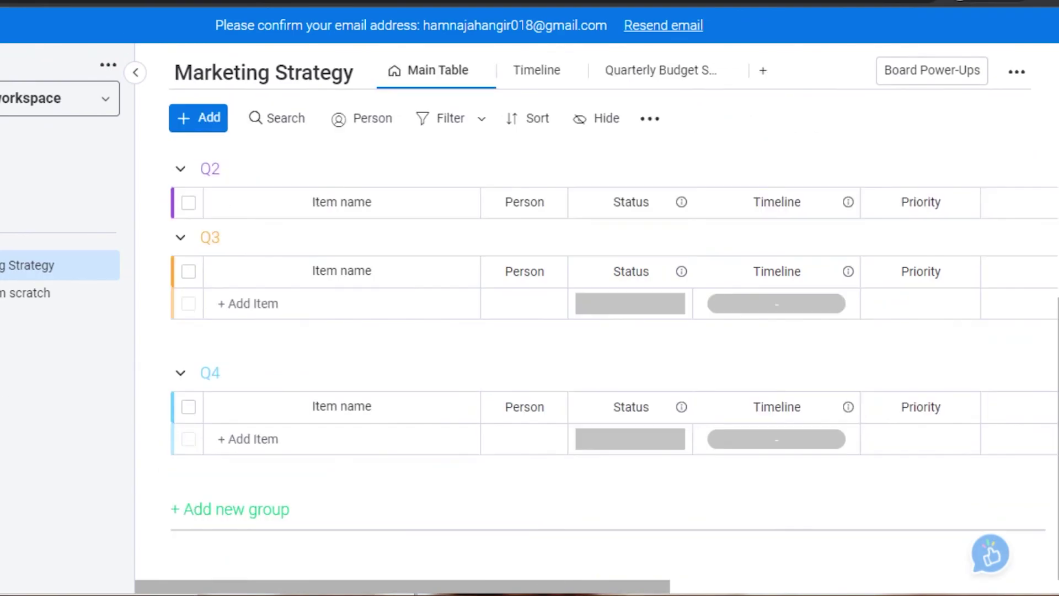
{"action": "scroll", "coordinate": [606, 358], "scroll_direction": "up", "scroll_amount": 5}
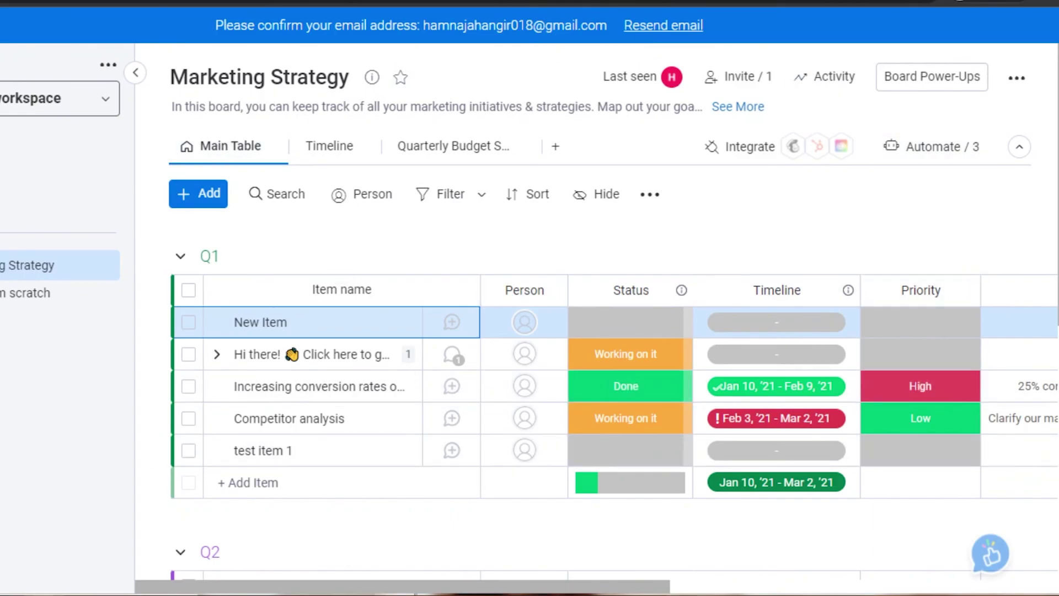
{"action": "scroll", "coordinate": [606, 359], "scroll_direction": "down", "scroll_amount": 6}
{"action": "scroll", "coordinate": [606, 358], "scroll_direction": "up", "scroll_amount": 3}
{"action": "scroll", "coordinate": [606, 359], "scroll_direction": "up", "scroll_amount": 3}
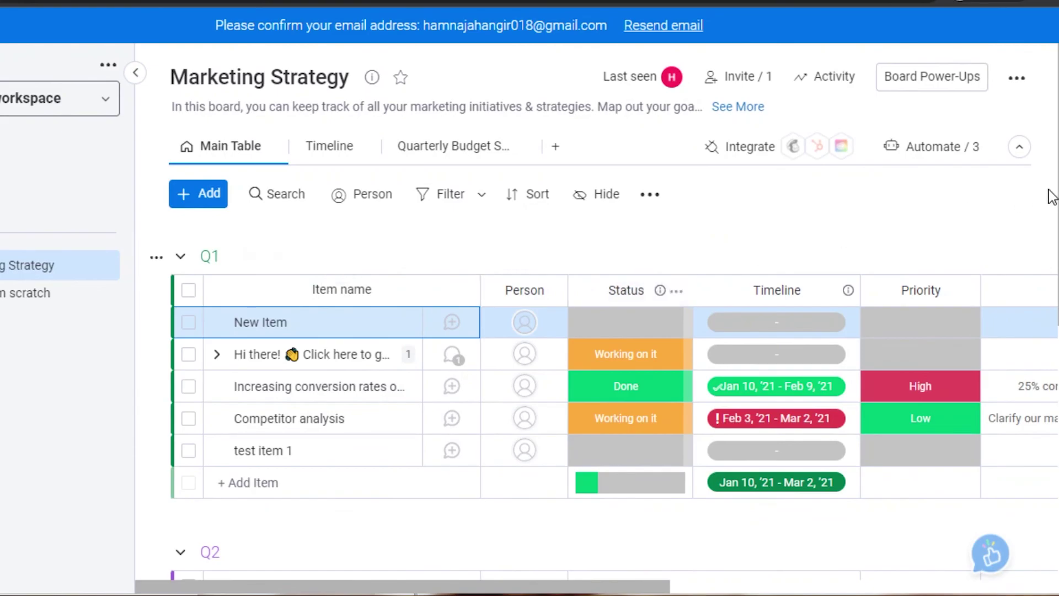
{"action": "scroll", "coordinate": [607, 359], "scroll_direction": "down", "scroll_amount": 3}
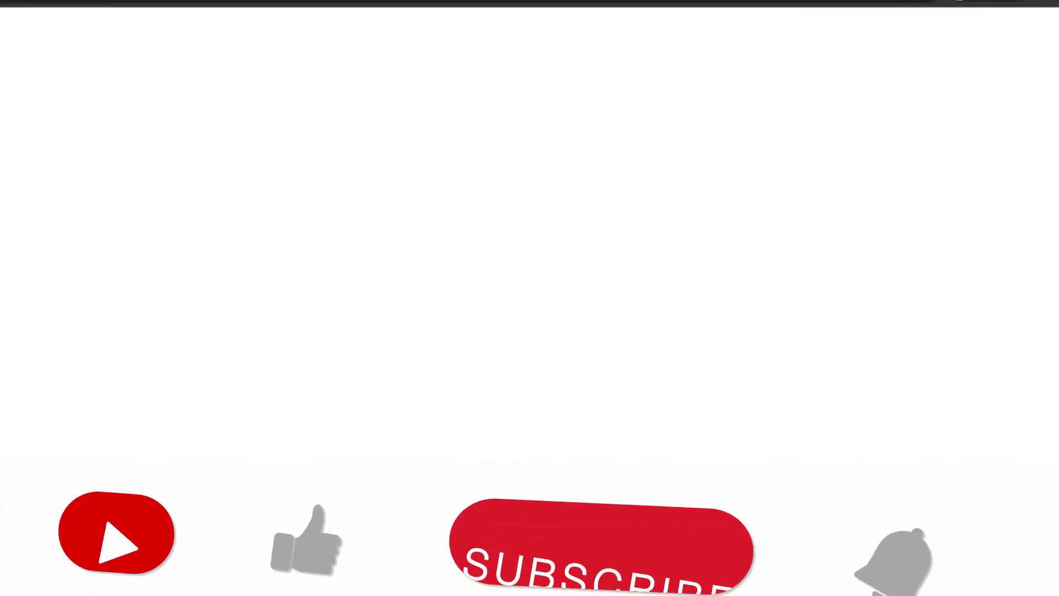